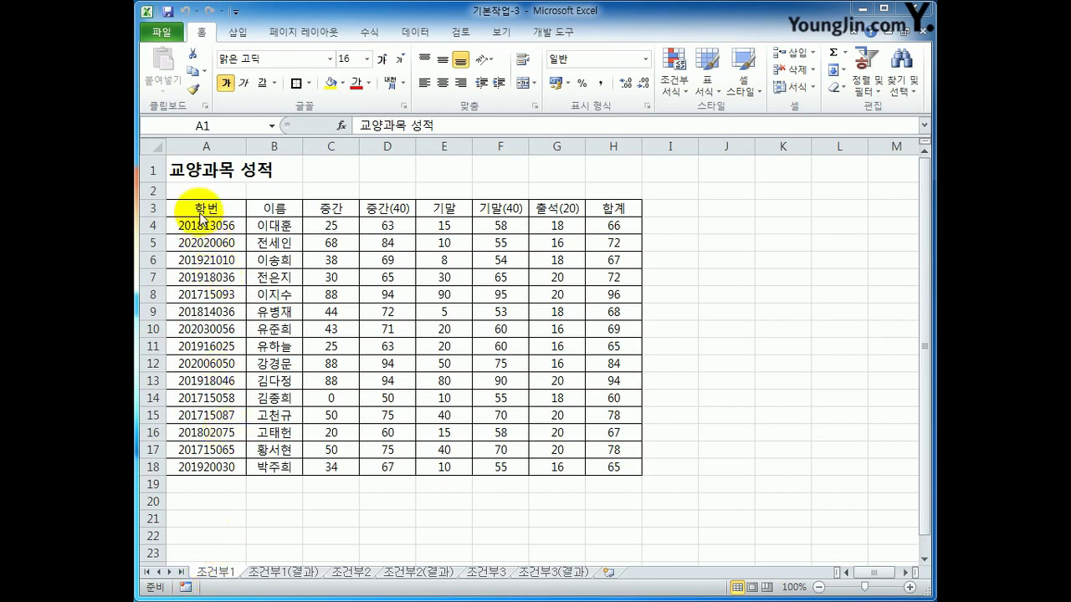
left_click_drag(199, 208, 600, 463)
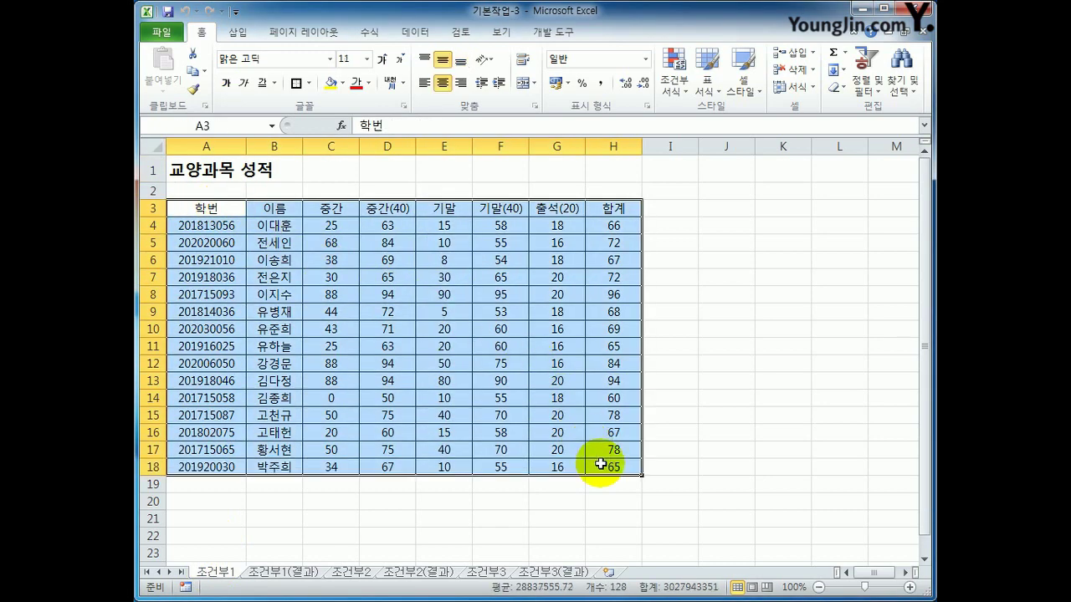
left_click(218, 225)
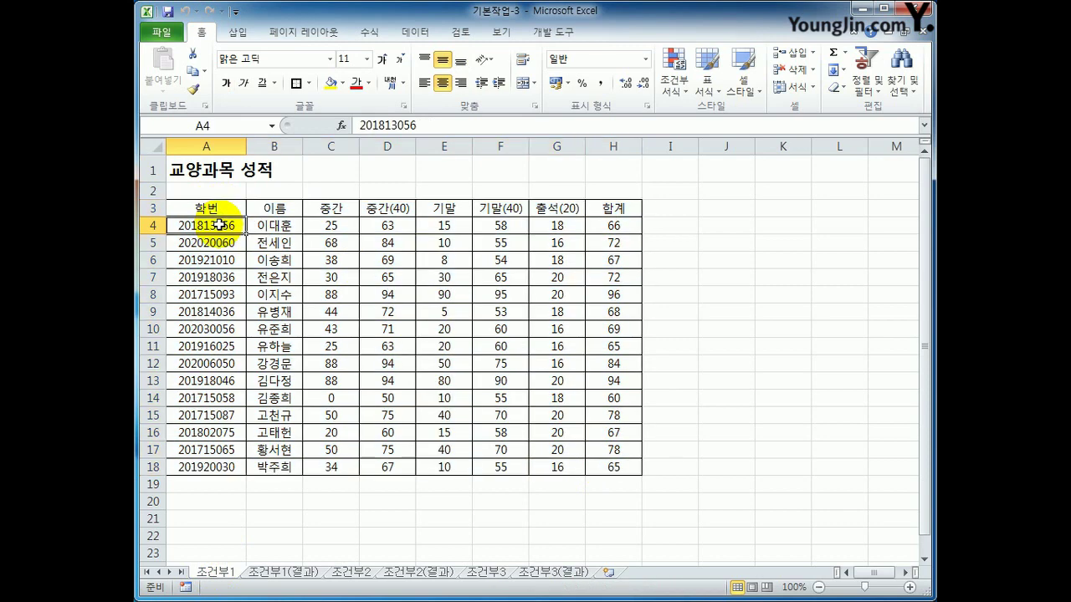
left_click_drag(218, 225, 588, 465)
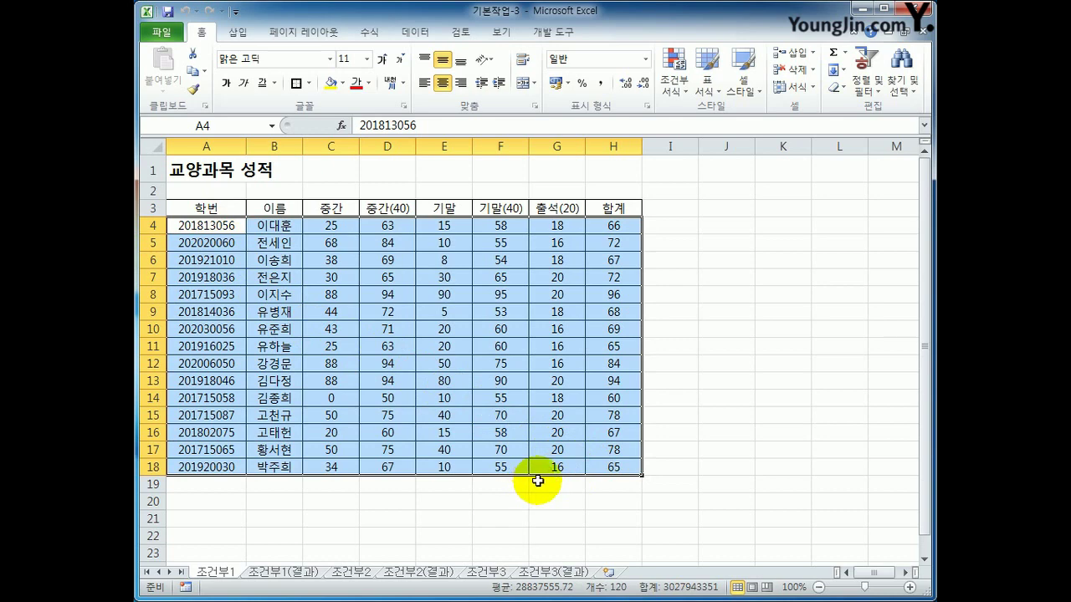
left_click(224, 225)
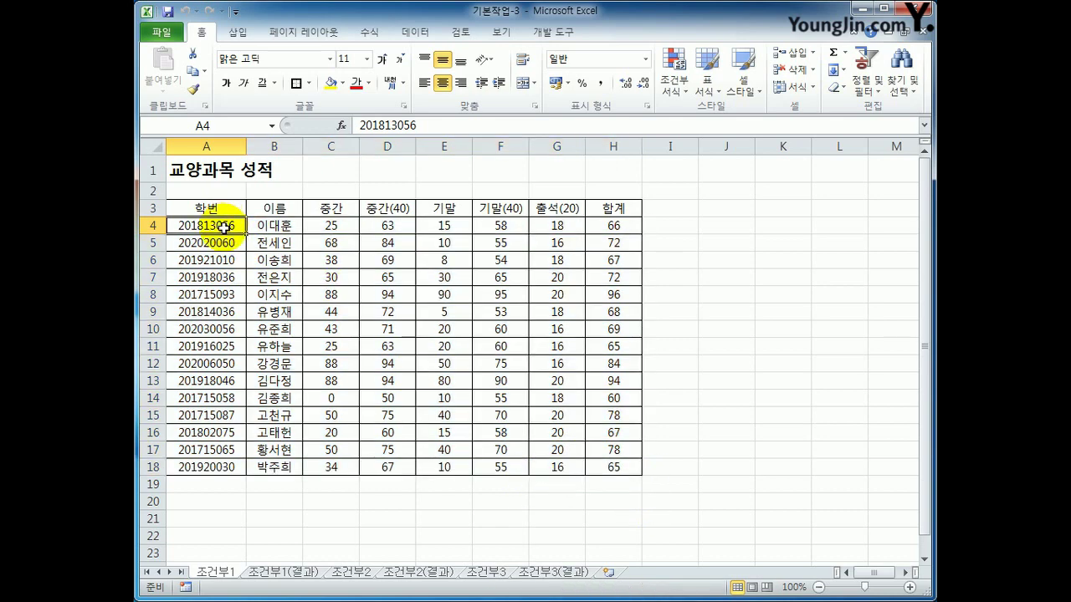
mouse_move(225, 225)
left_mouse_down()
mouse_move(268, 328)
mouse_move(611, 449)
mouse_move(619, 470)
mouse_move(477, 411)
mouse_move(255, 272)
mouse_move(210, 227)
left_mouse_up()
left_click(679, 503)
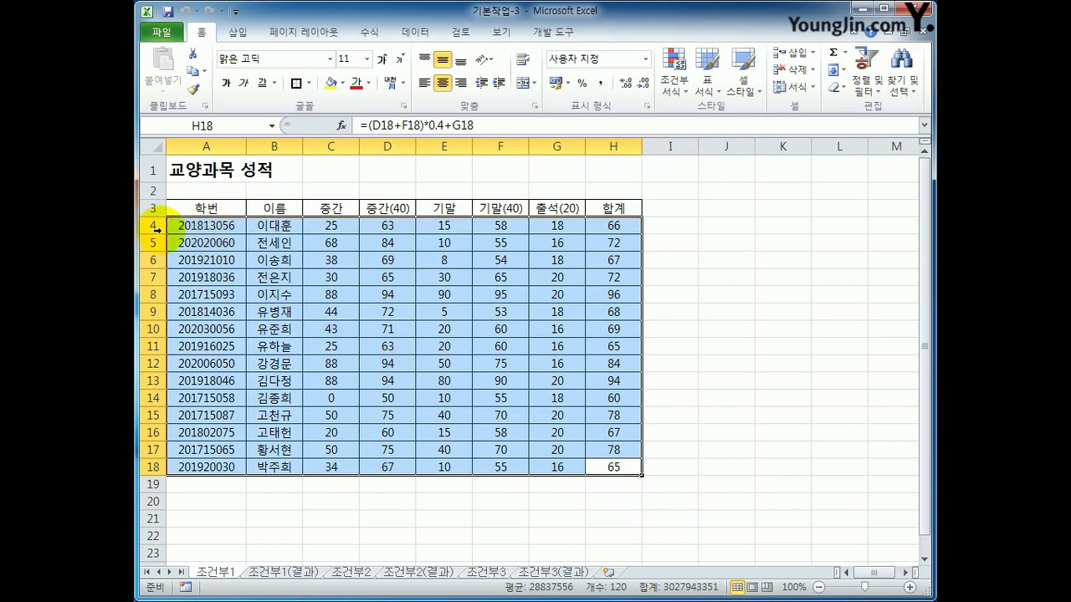
left_click_drag(200, 208, 592, 205)
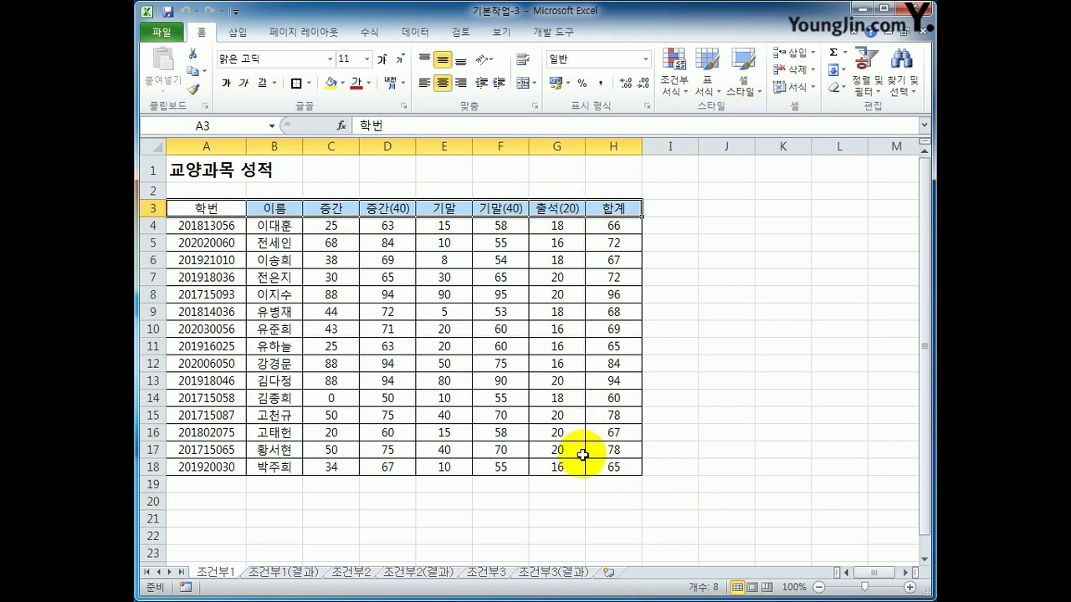
left_click_drag(613, 467, 217, 227)
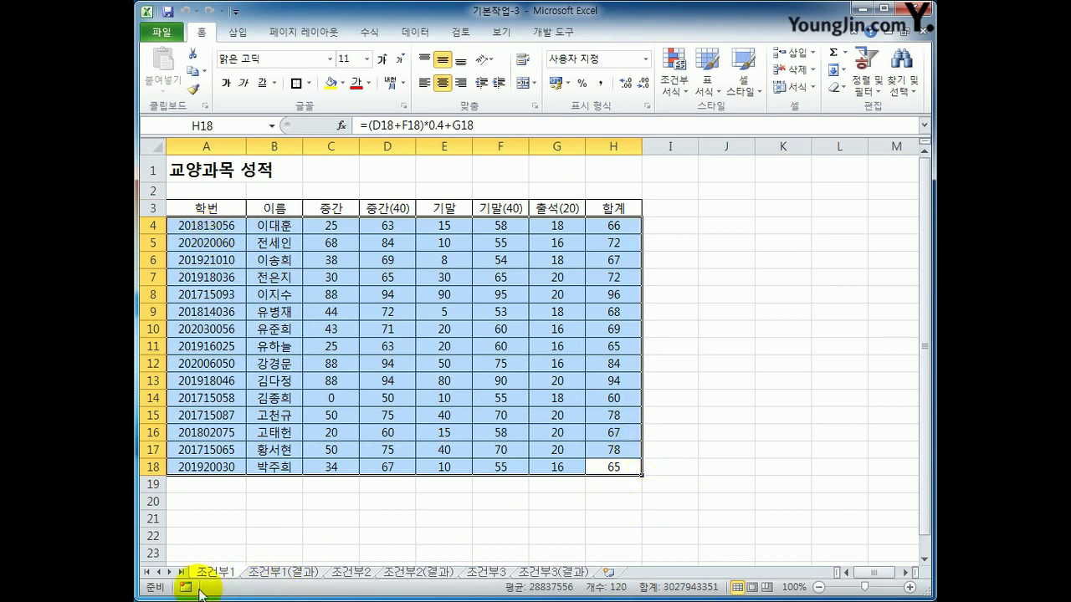
Start a new conditional formatting rule for A4:H18 that uses a formula to determine which cells to format.
left_click_drag(189, 226, 604, 461)
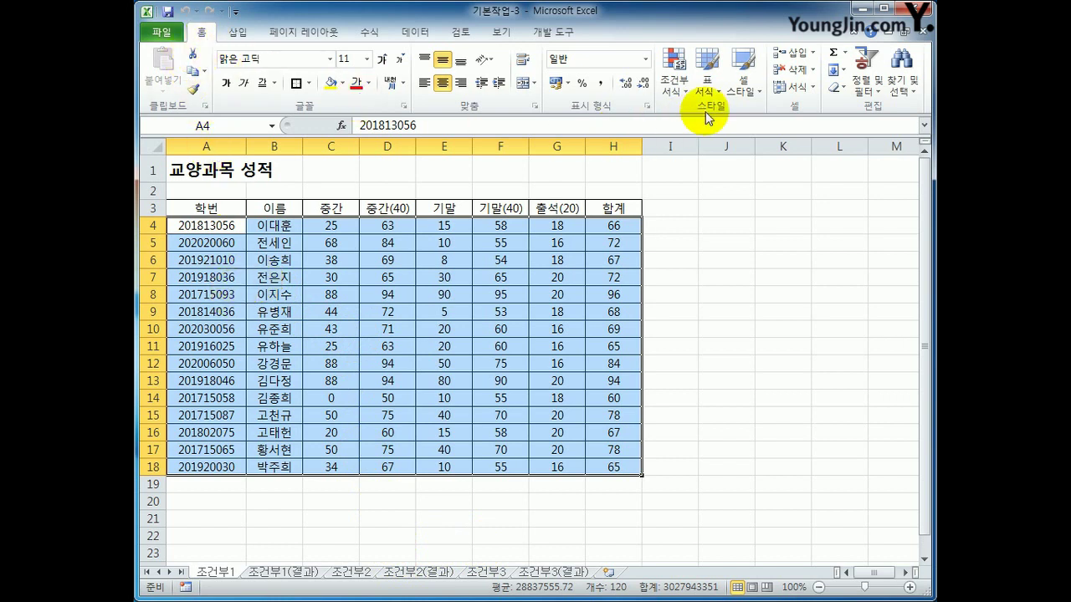
left_click(674, 90)
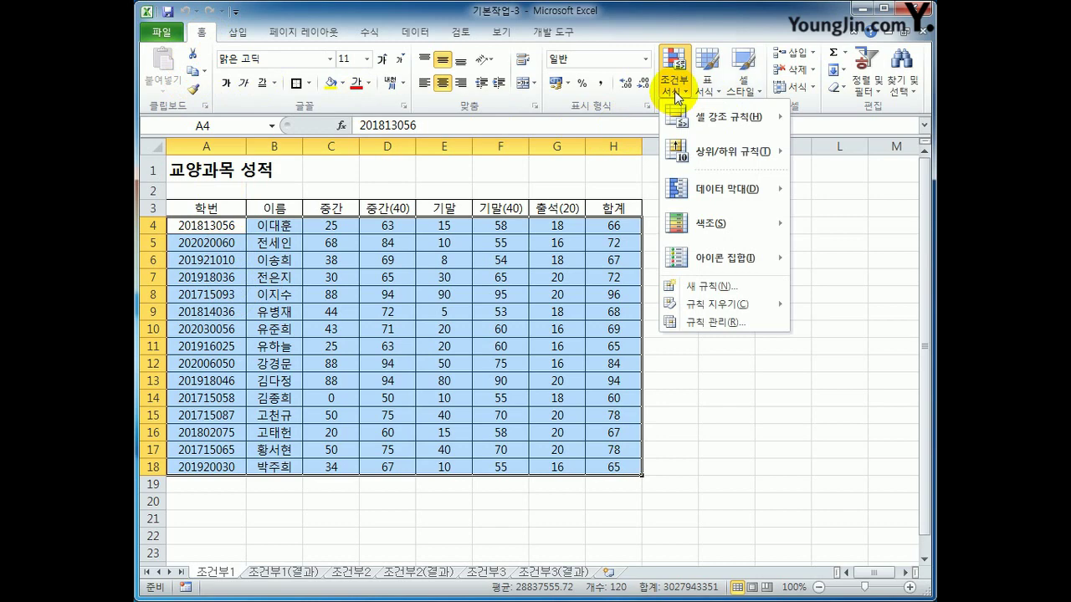
mouse_move(708, 157)
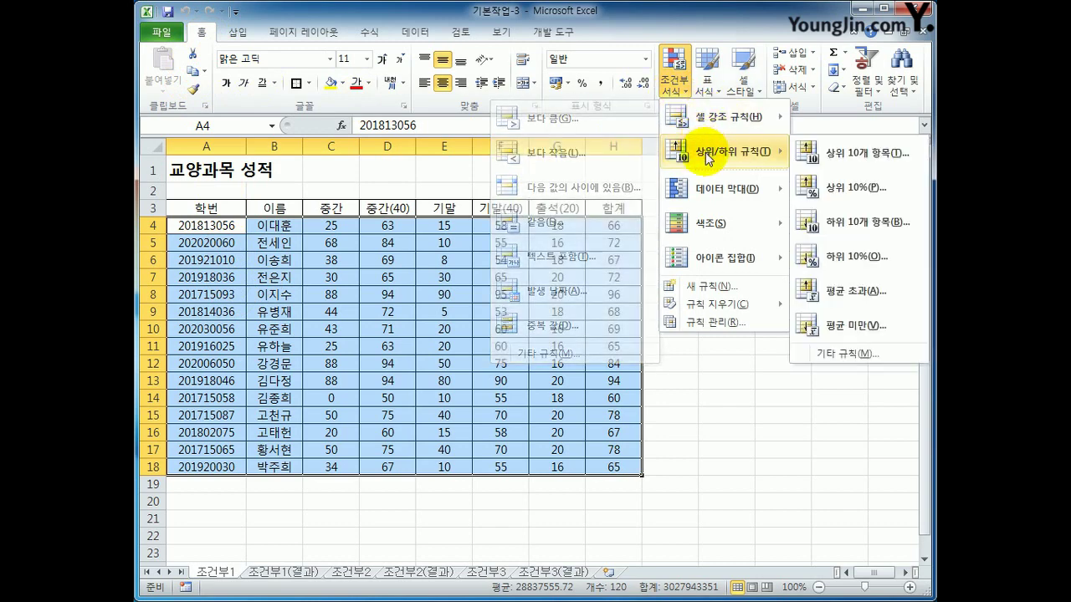
mouse_move(711, 226)
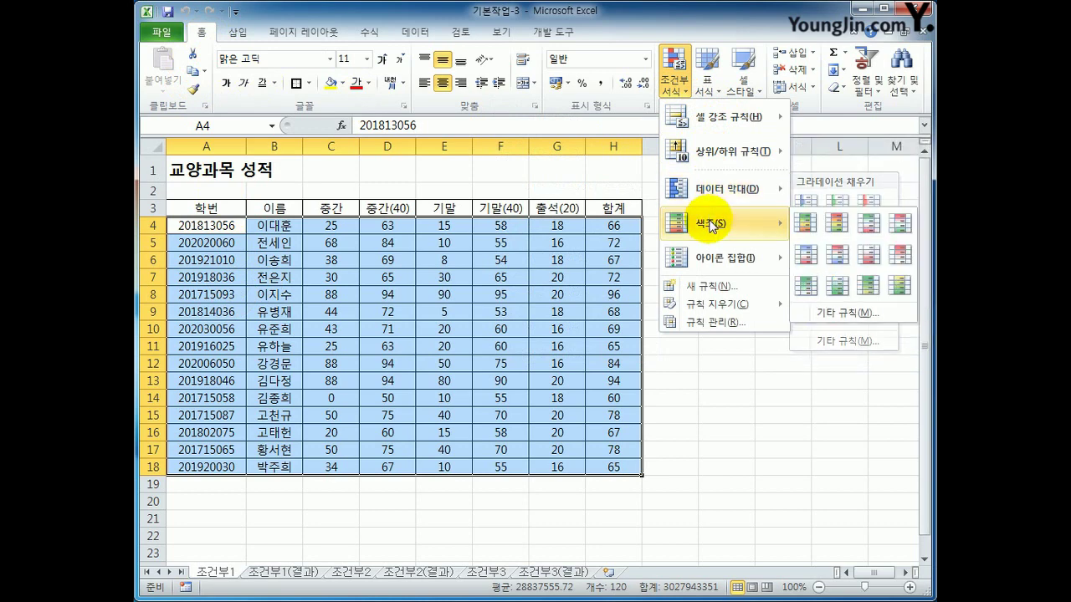
mouse_move(717, 263)
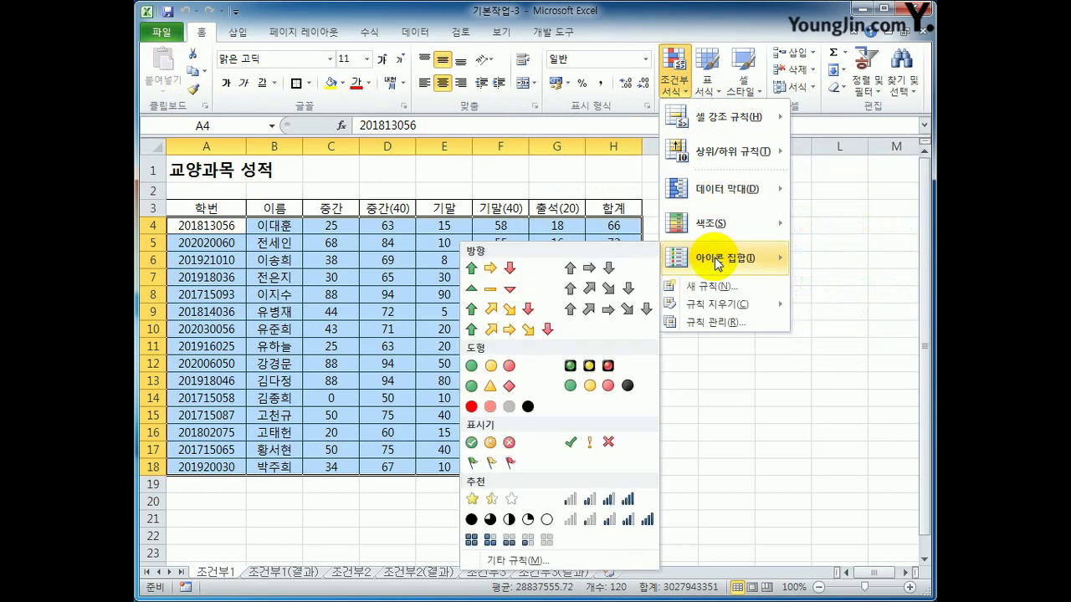
left_click(716, 286)
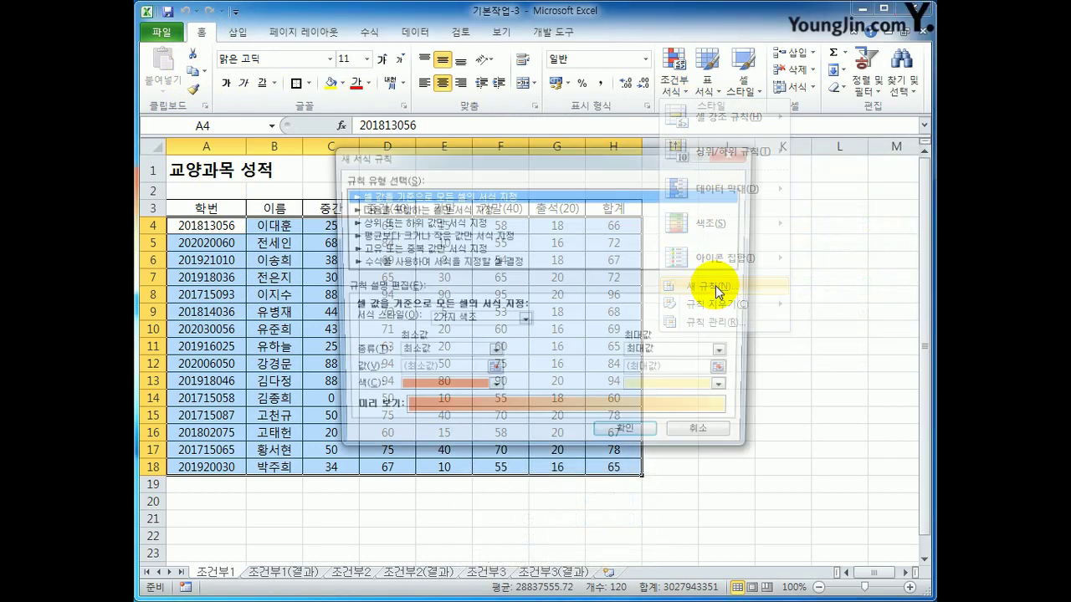
left_click_drag(610, 158, 735, 131)
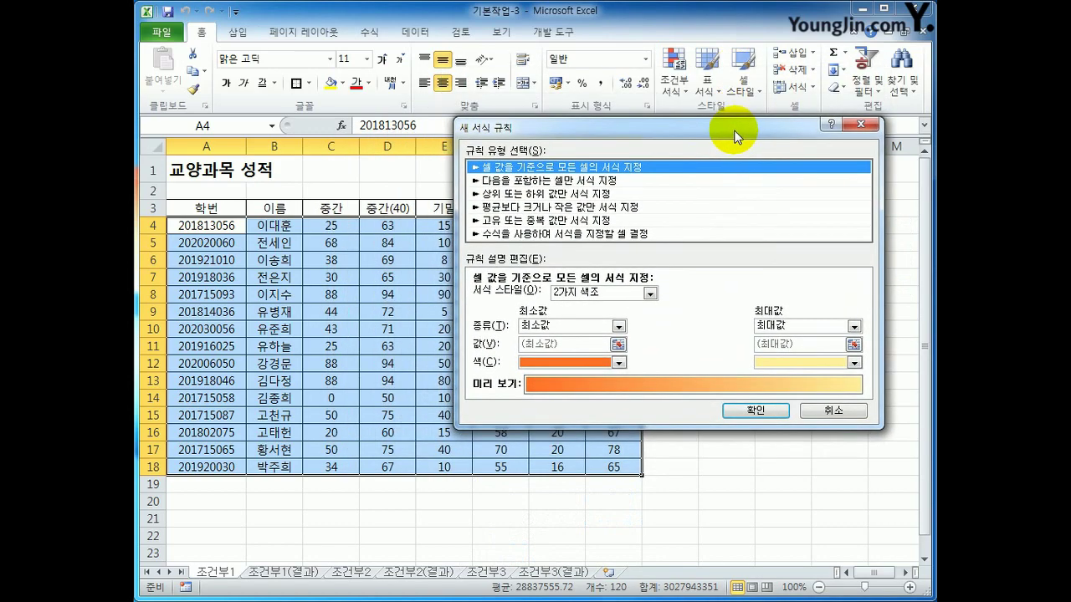
left_click(555, 234)
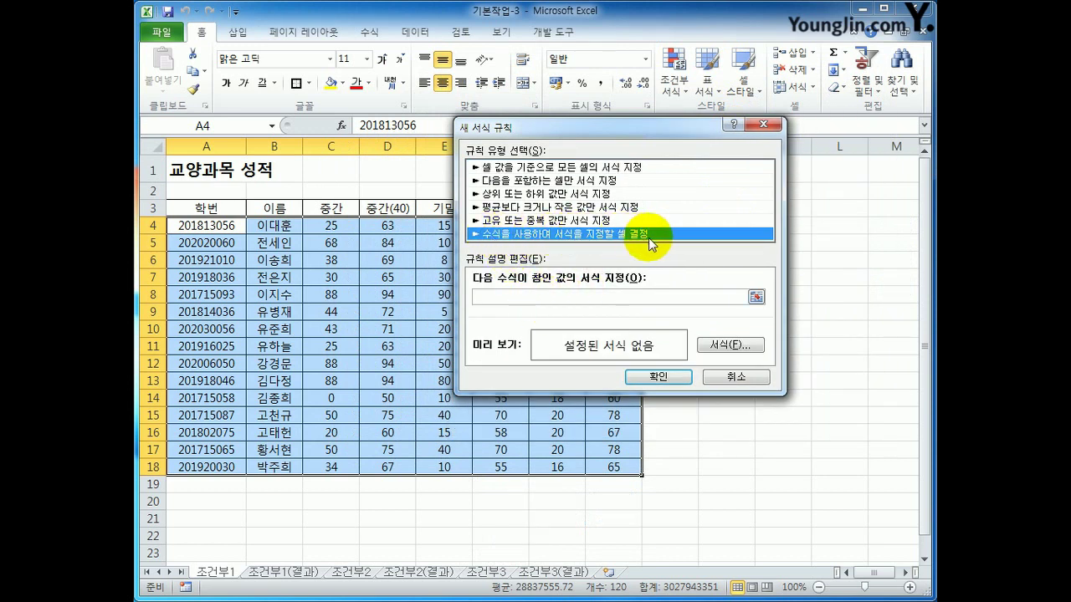
Enter the rule formula =left($A4,4)="2019", keeping only the column of the A4 reference absolute.
left_click(602, 297)
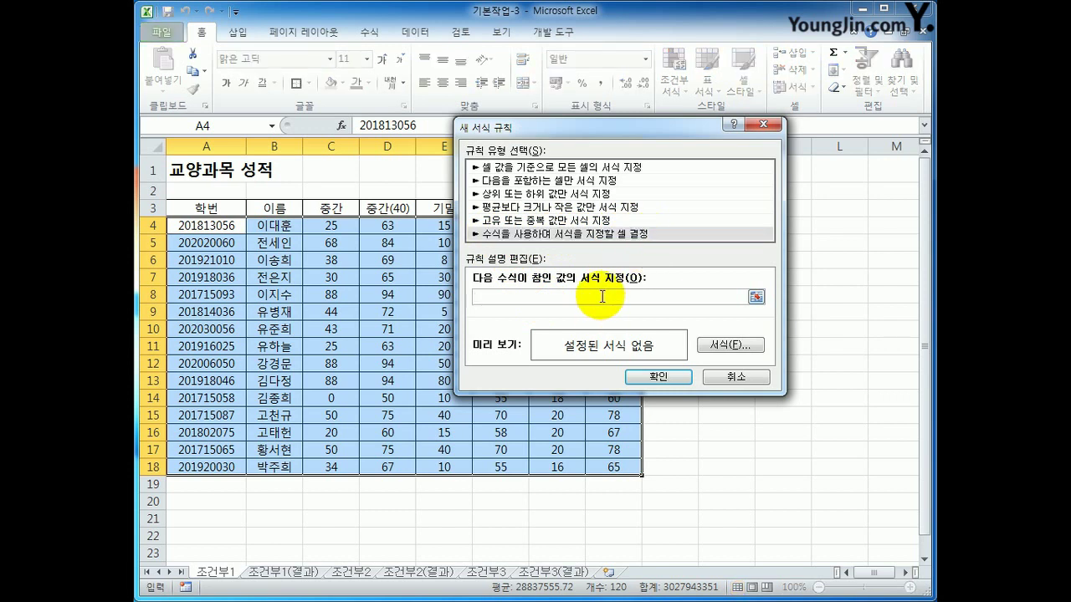
type("=")
type("left(")
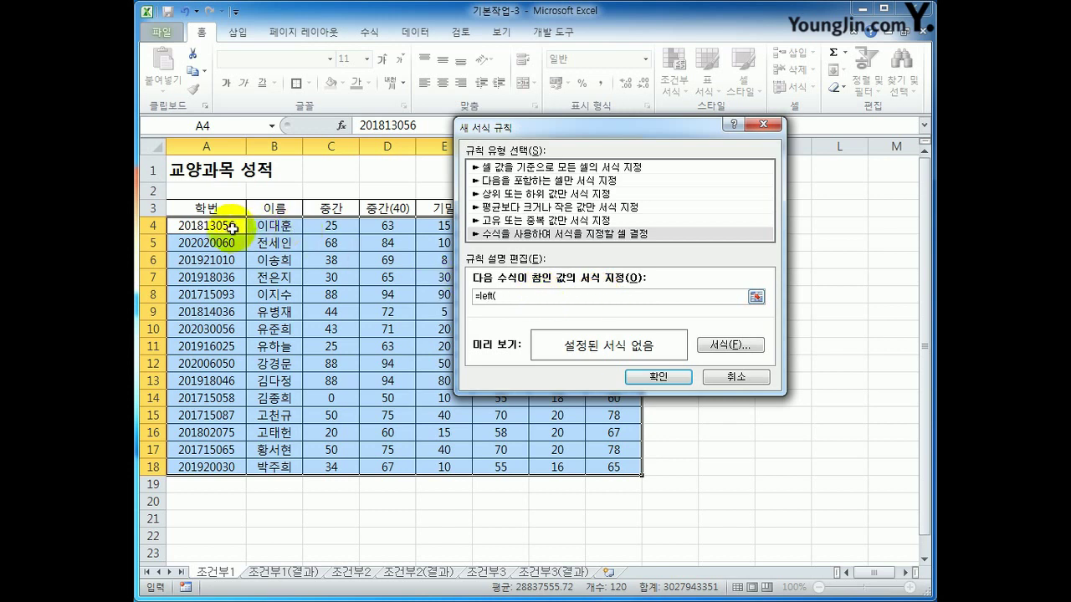
left_click(228, 227)
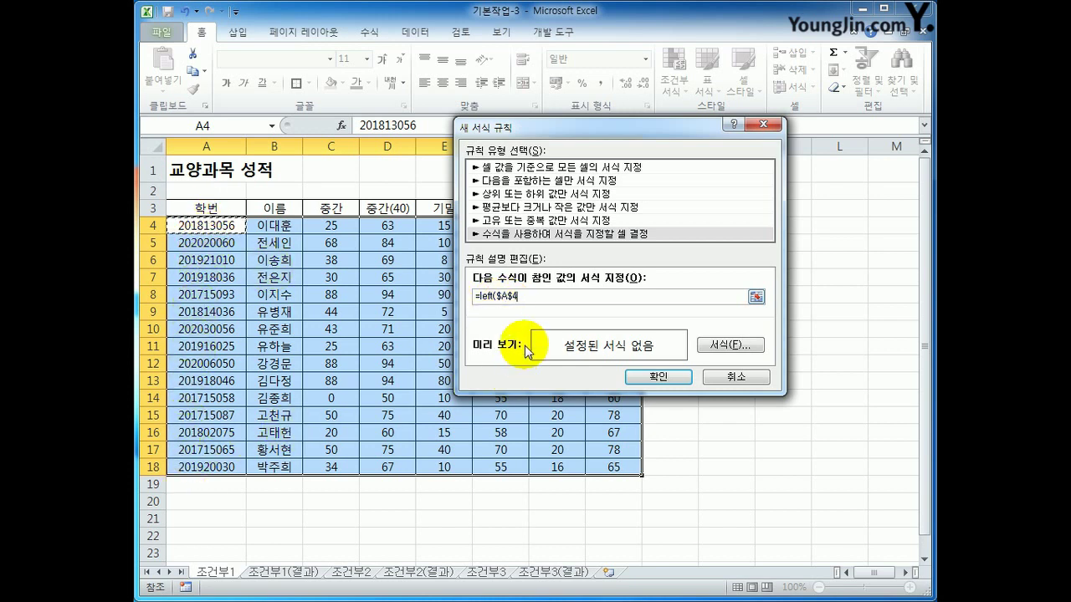
left_click(506, 296)
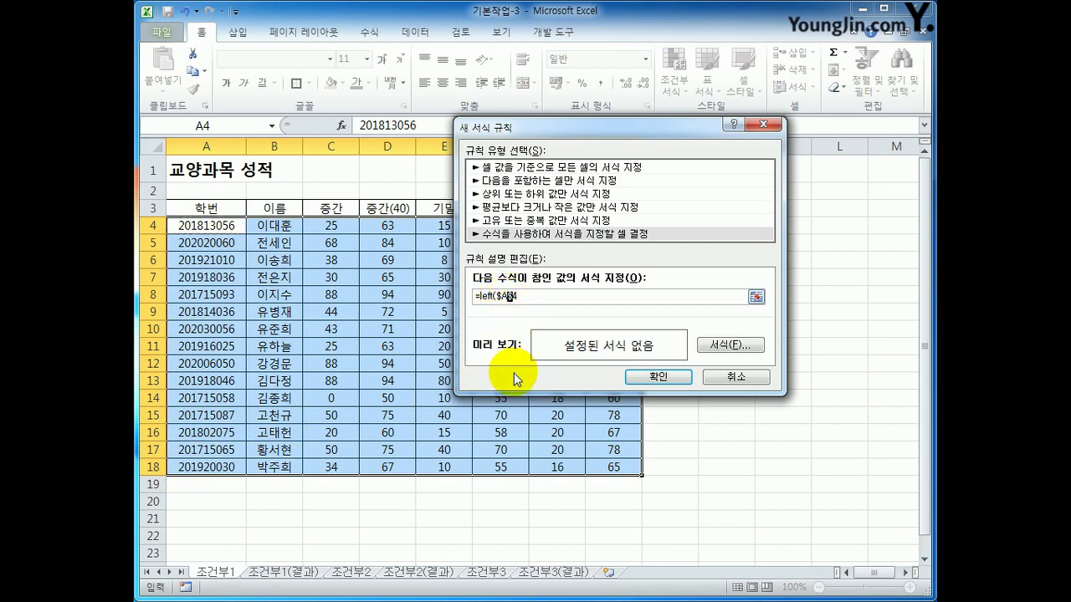
key("BackSpace")
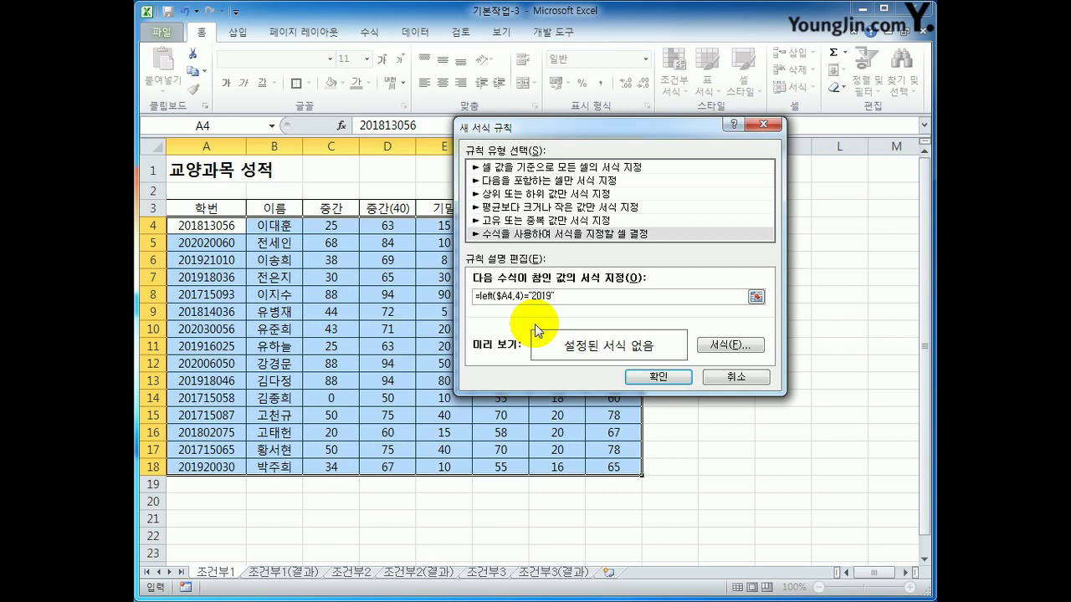
Set the rule's font colour to standard blue and apply the rule to the table.
left_click(724, 346)
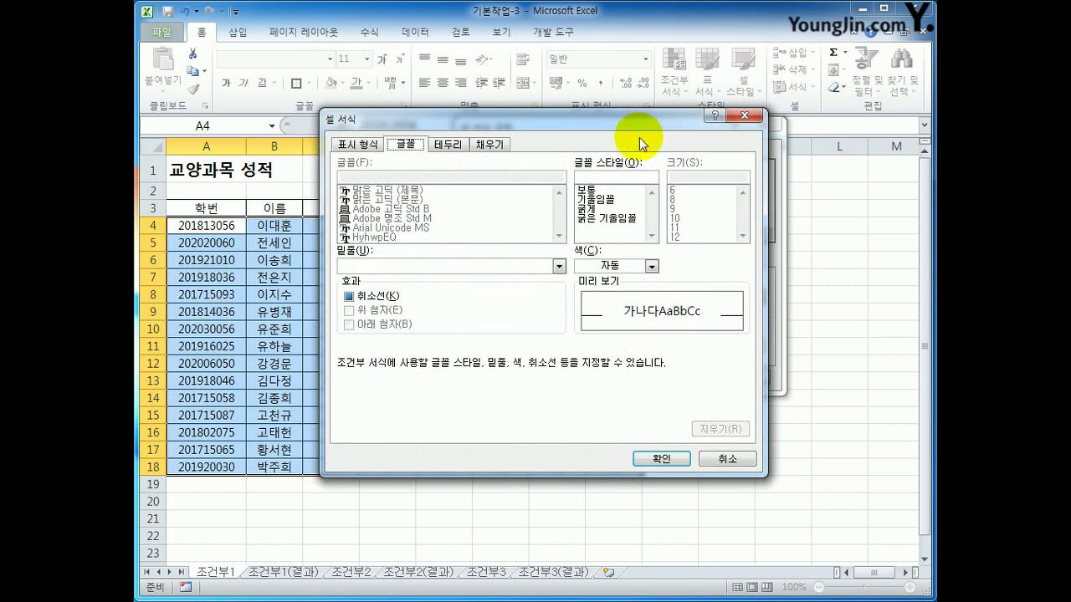
left_click(652, 266)
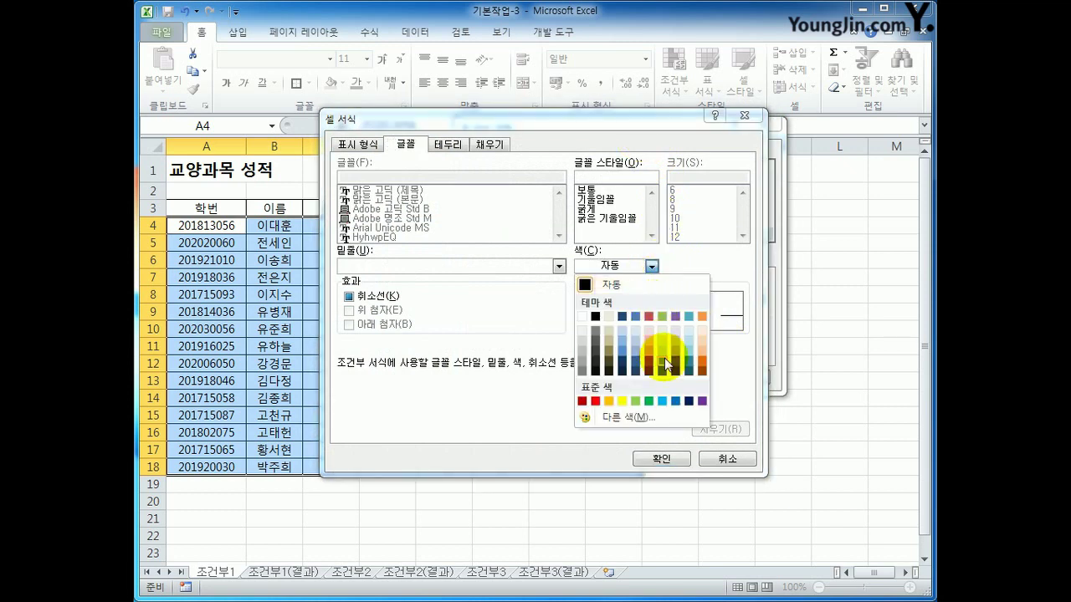
left_click(677, 403)
left_click(652, 266)
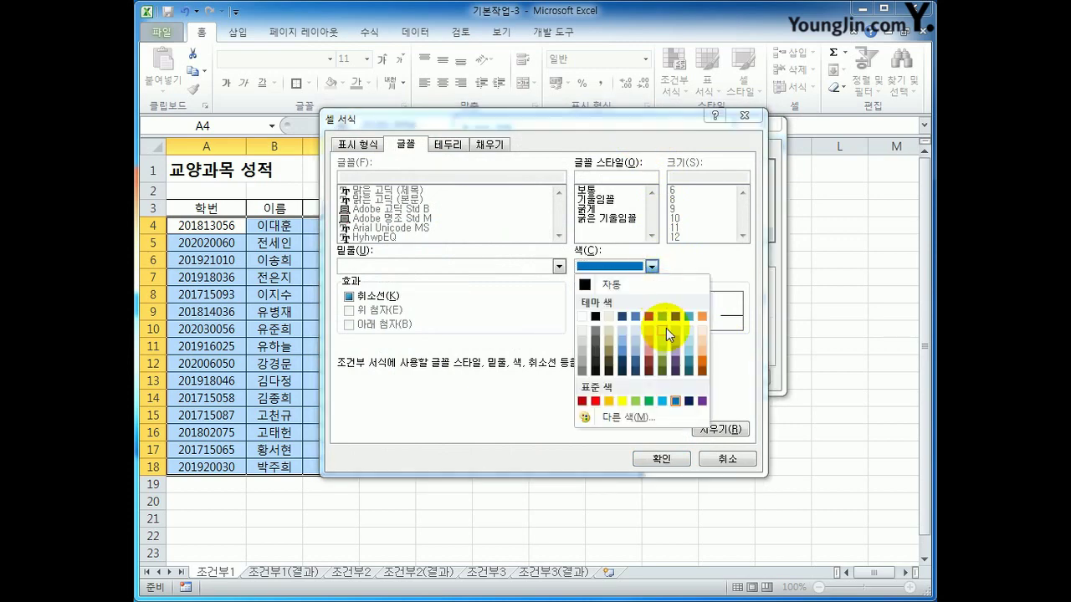
left_click(675, 404)
left_click(664, 457)
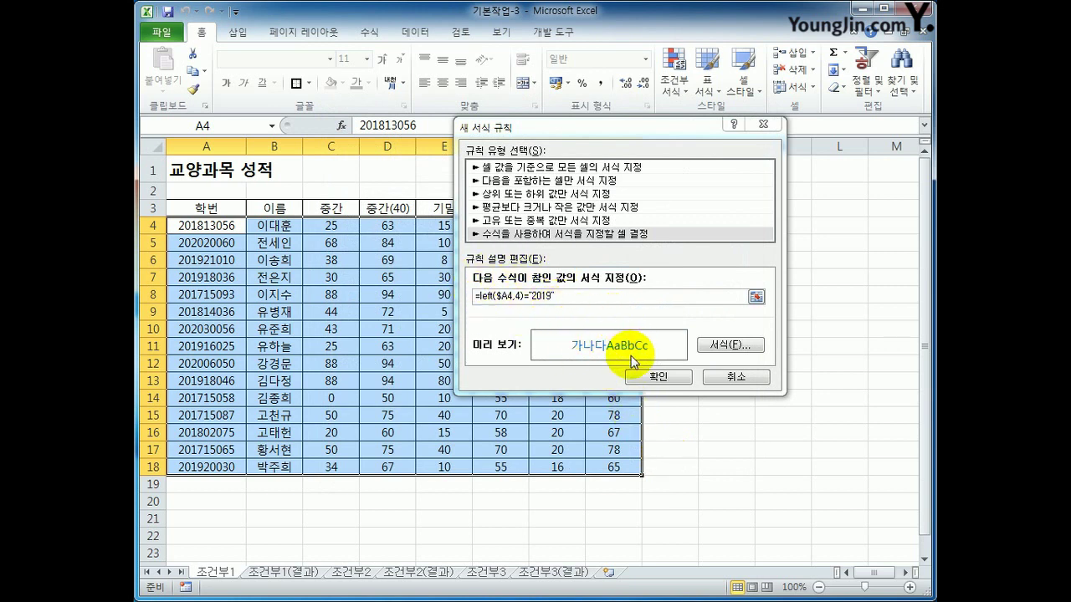
left_click(641, 378)
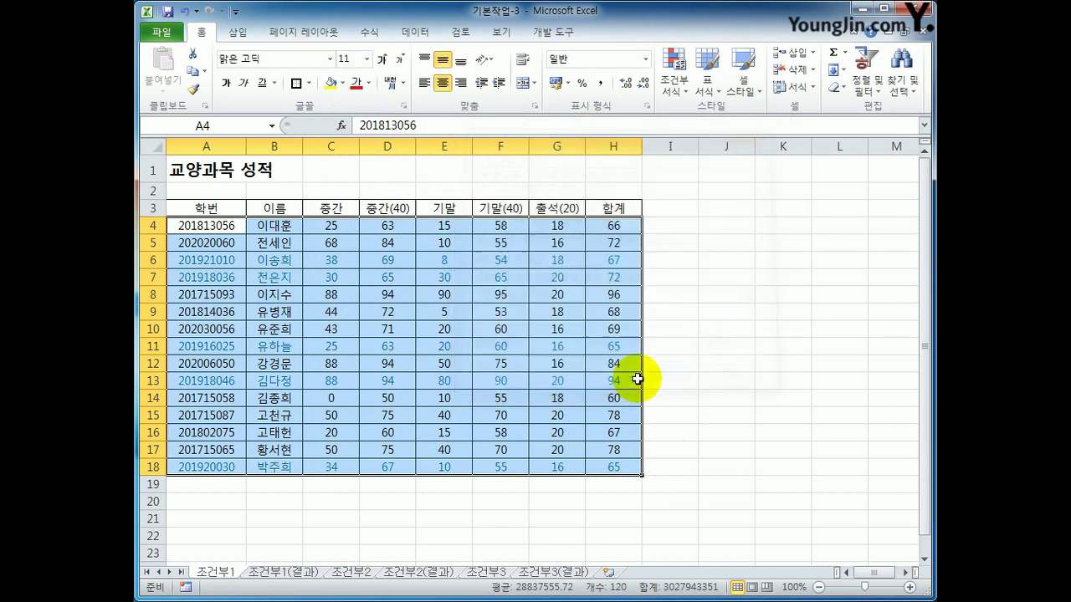
Check the formatting of the rows whose student number starts with 2019 and compare it with the 조건부1(결과) sheet.
left_click(626, 466)
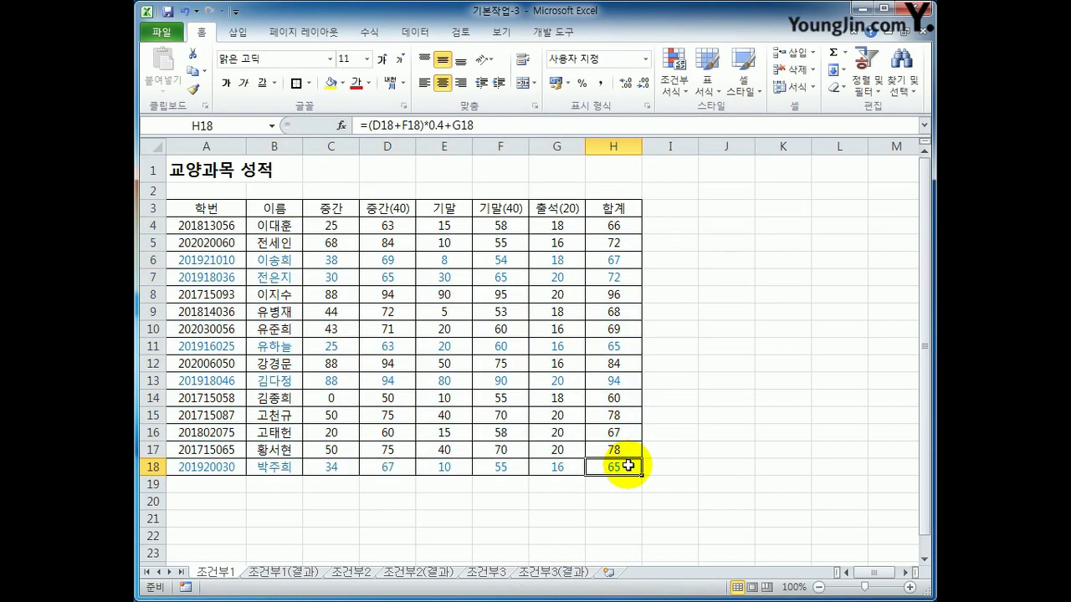
left_click(219, 259)
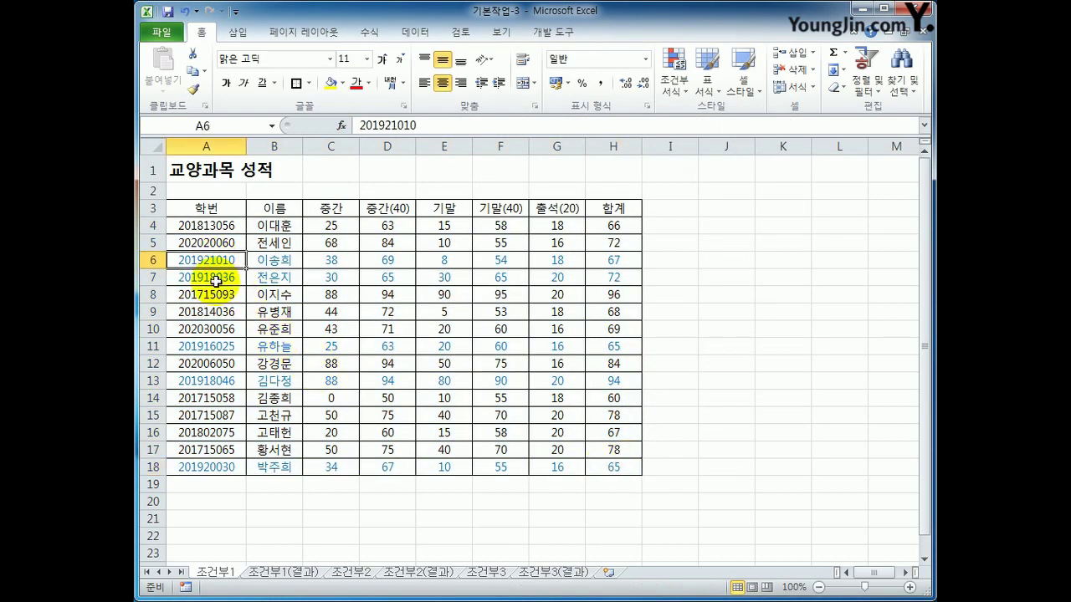
left_click(214, 277)
left_click(219, 345)
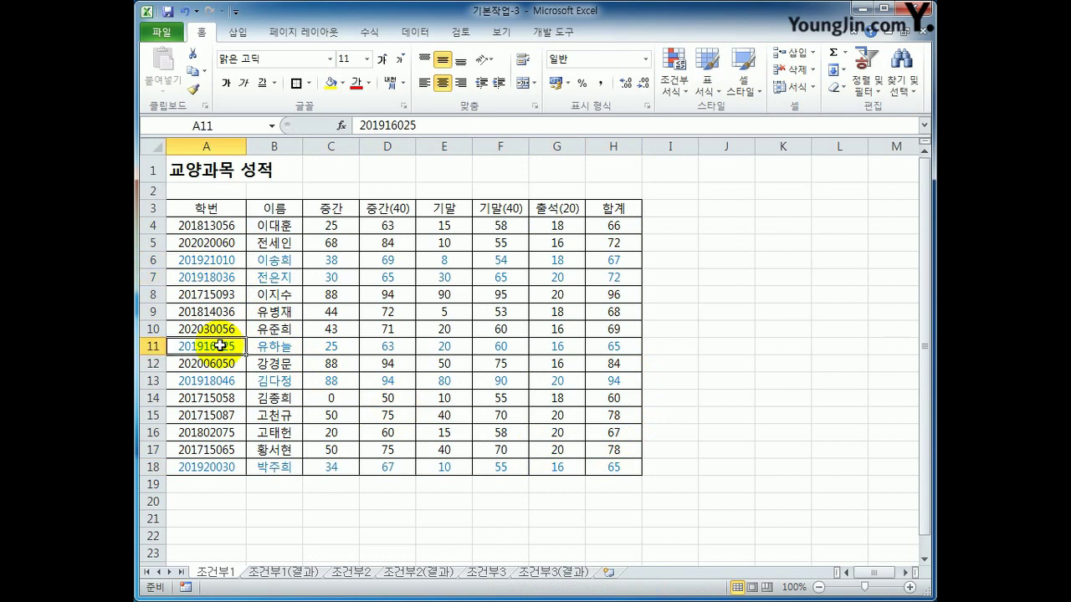
left_click(221, 377)
left_click_drag(219, 381, 610, 380)
left_click_drag(226, 468, 613, 465)
left_click(676, 486)
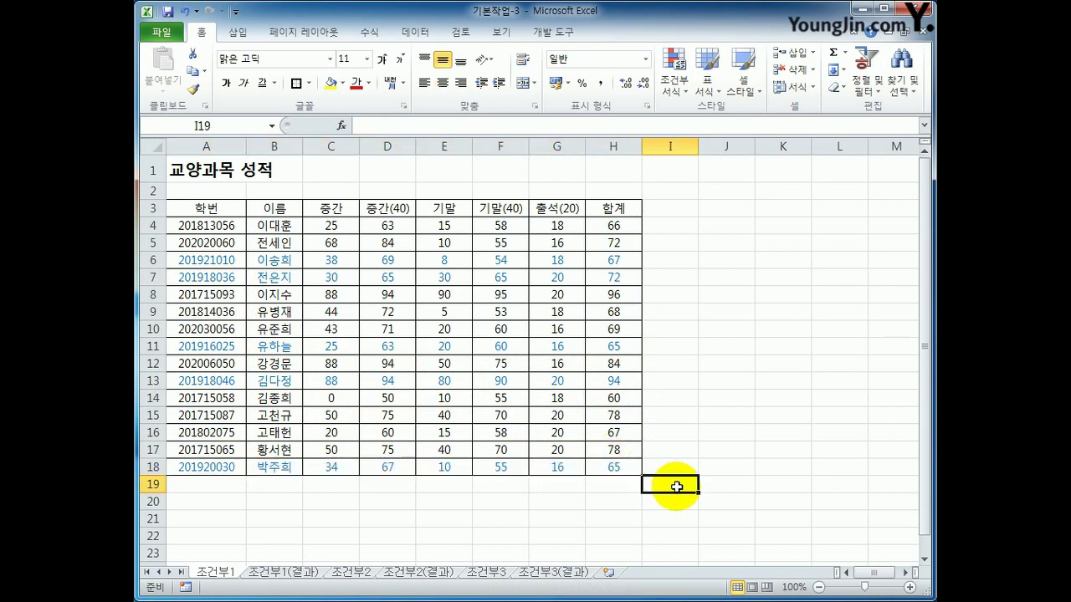
key("ctrl+Home")
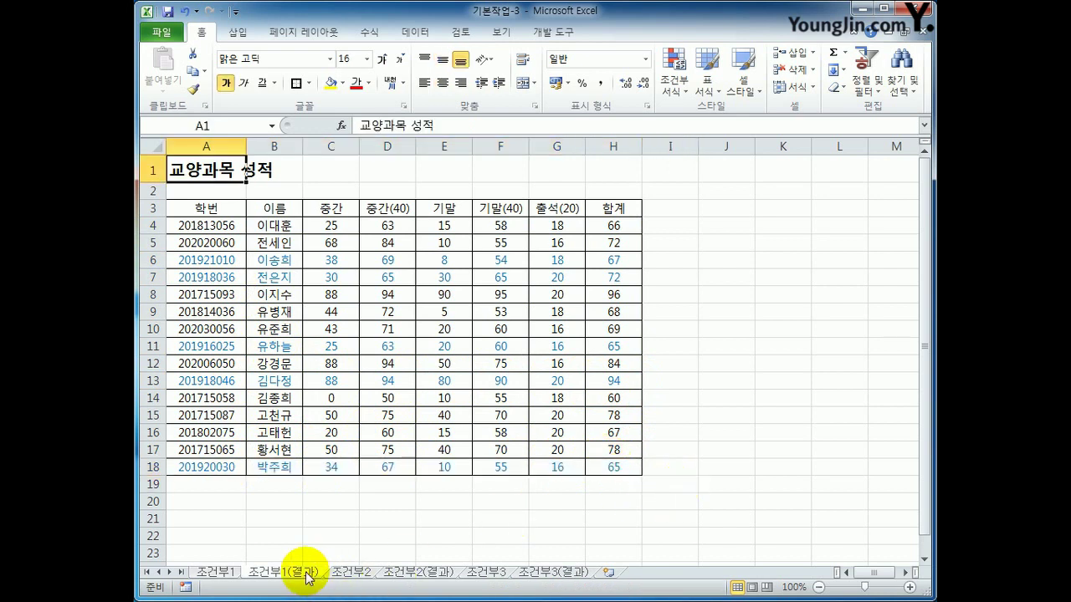
left_click(219, 572)
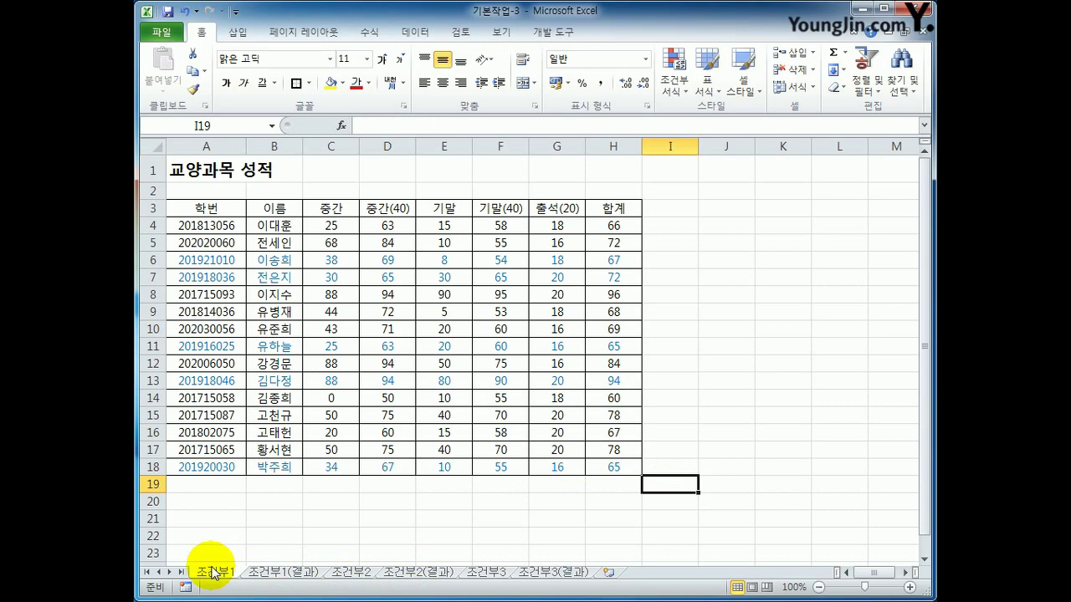
On the 조건부2 sheet, start a new formula-based conditional formatting rule for A4:G15.
left_click(358, 575)
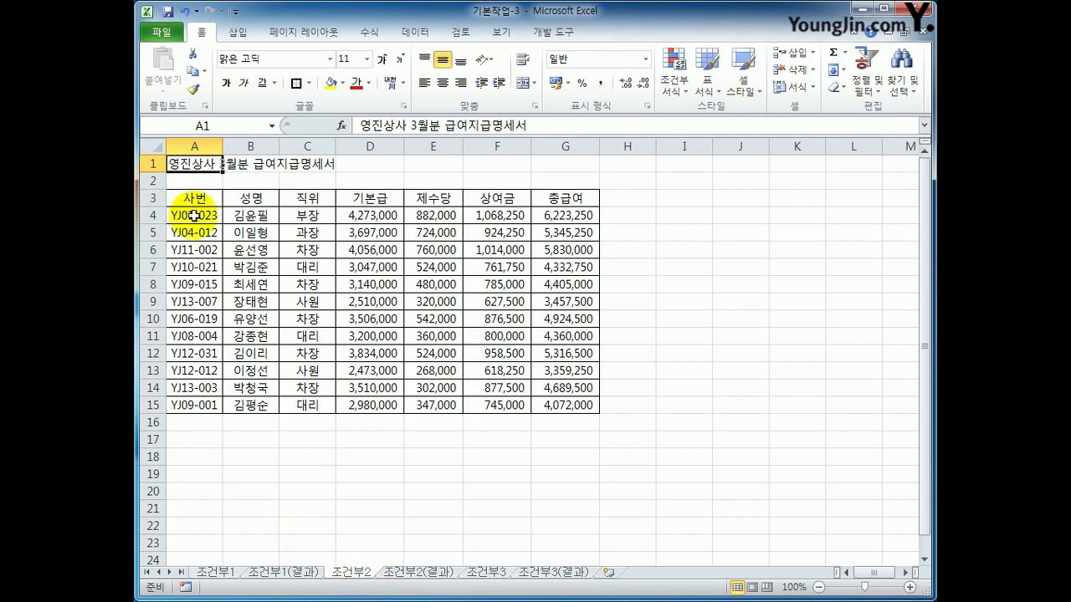
left_click_drag(184, 215, 551, 407)
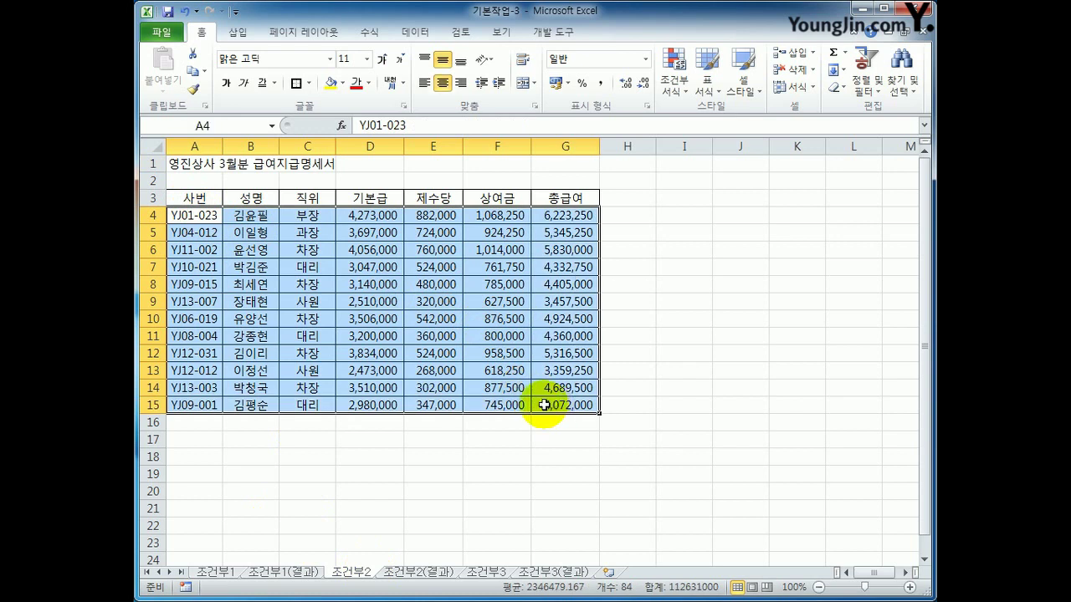
left_click(674, 83)
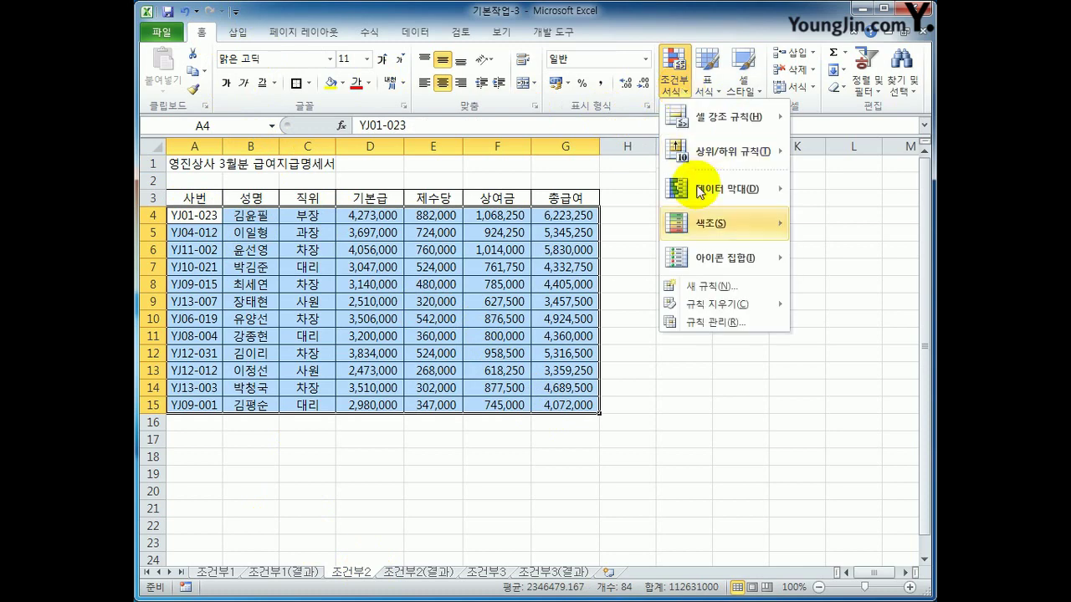
left_click(749, 292)
left_click(627, 218)
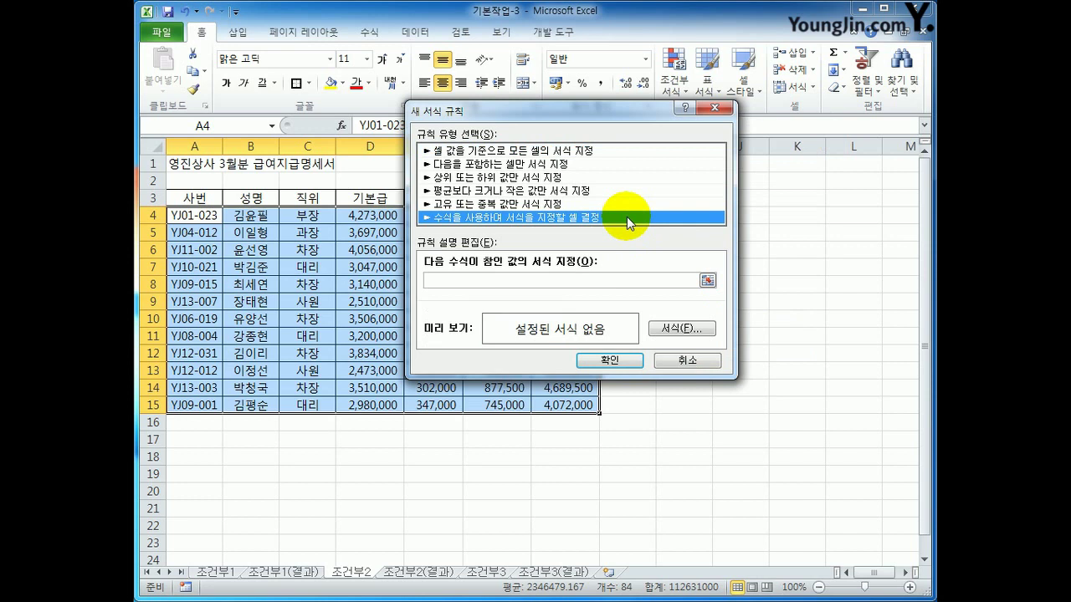
Begin the rule formula with =and($C4="차장", keeping only the column of the C4 reference absolute.
left_click(598, 283)
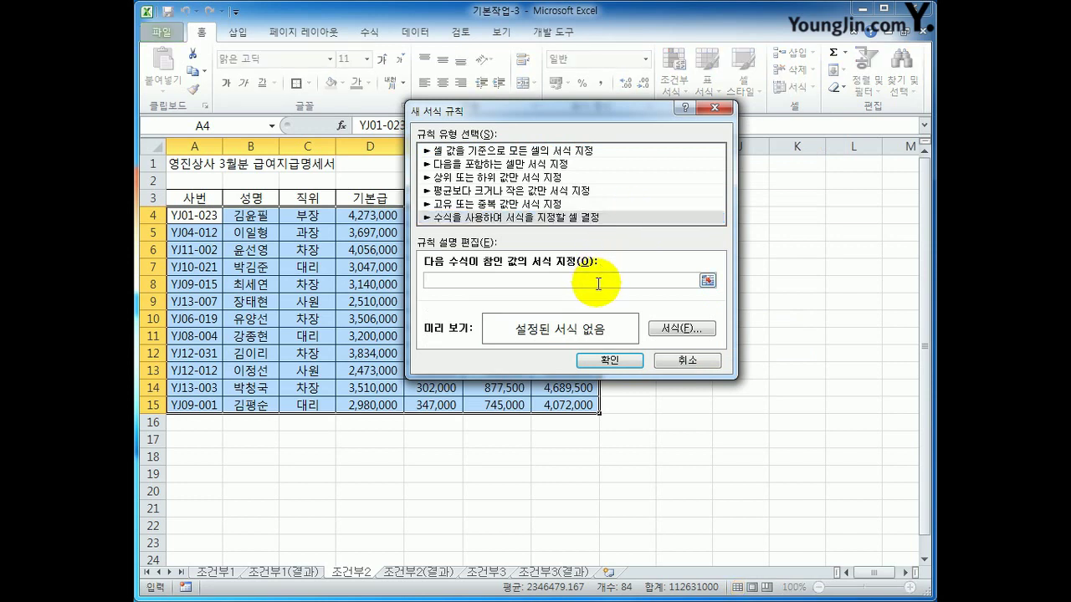
type("ㅋ")
key("BackSpace")
type("=and(")
left_click_drag(595, 110, 741, 121)
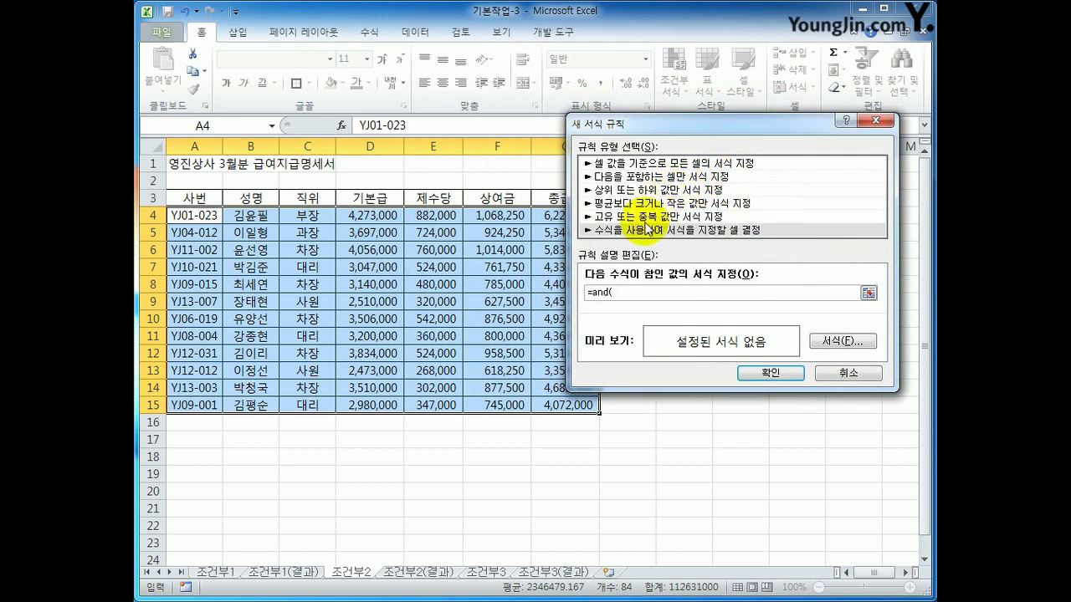
left_click(318, 216)
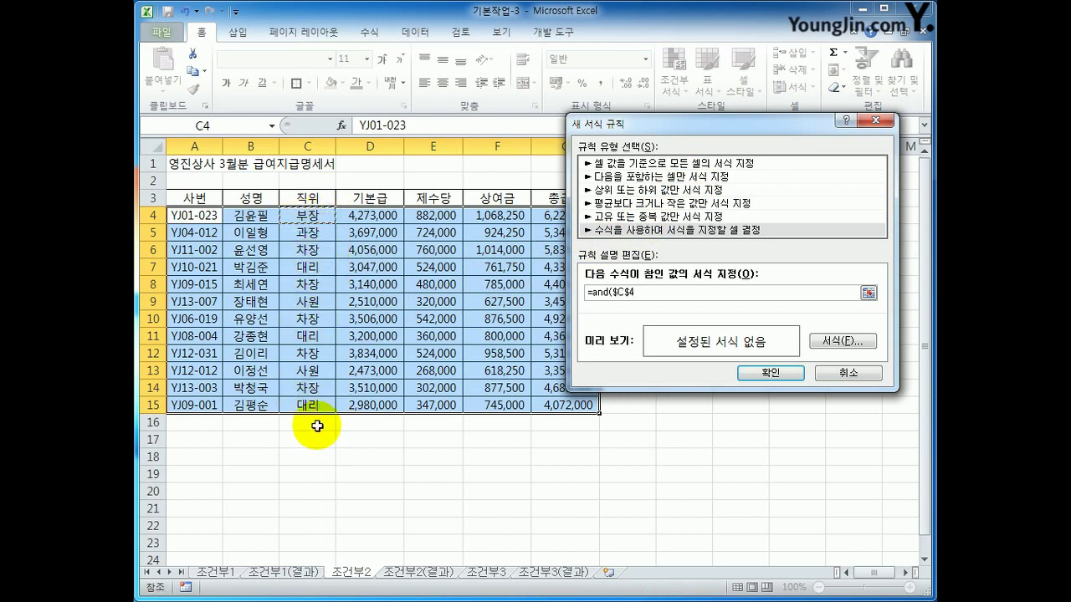
left_click(629, 293)
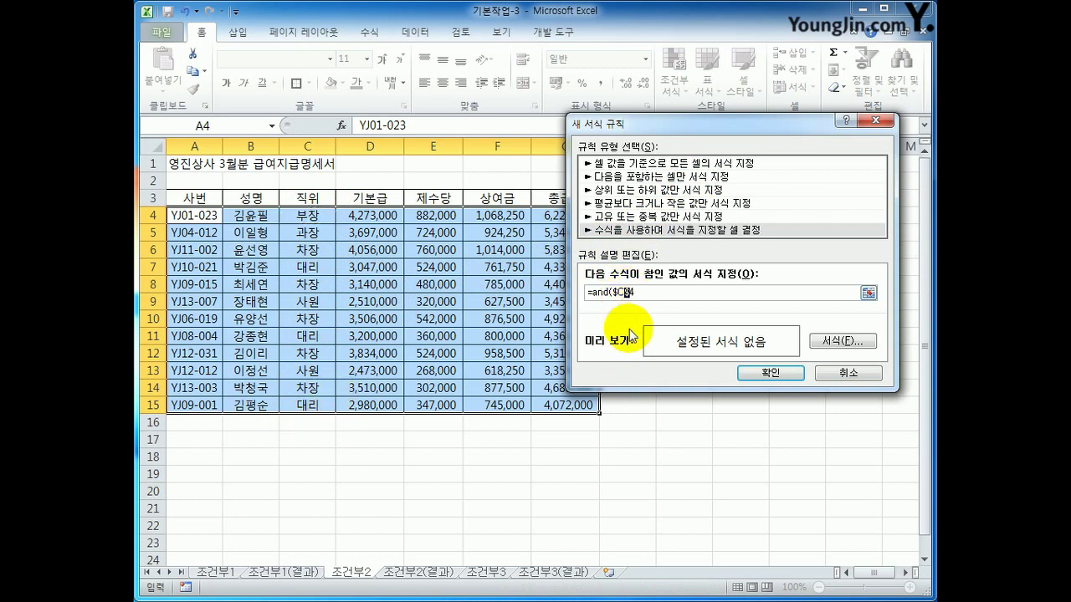
key("BackSpace")
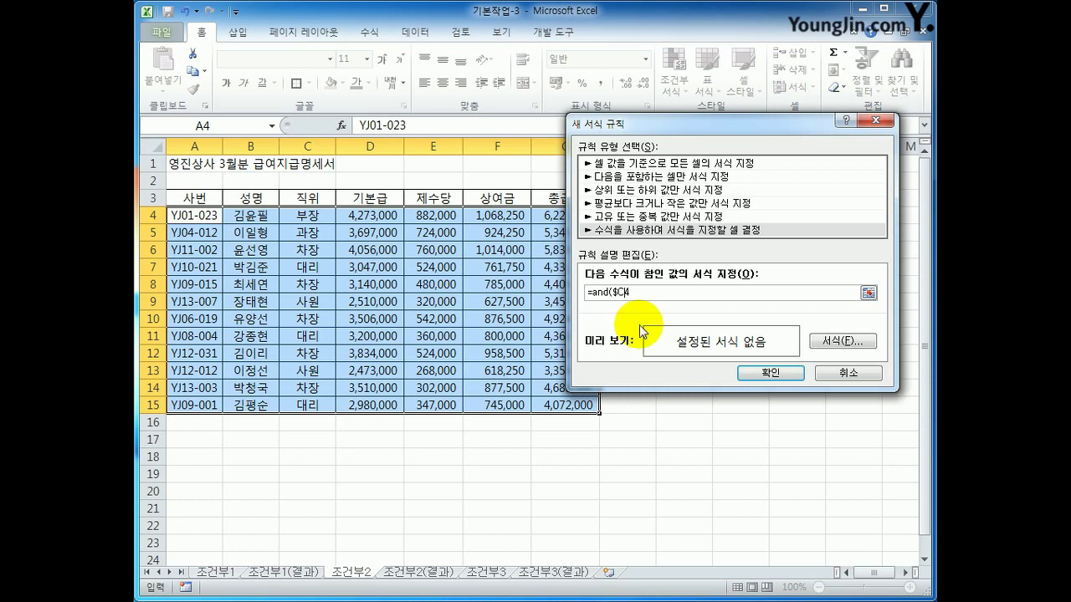
type("=")
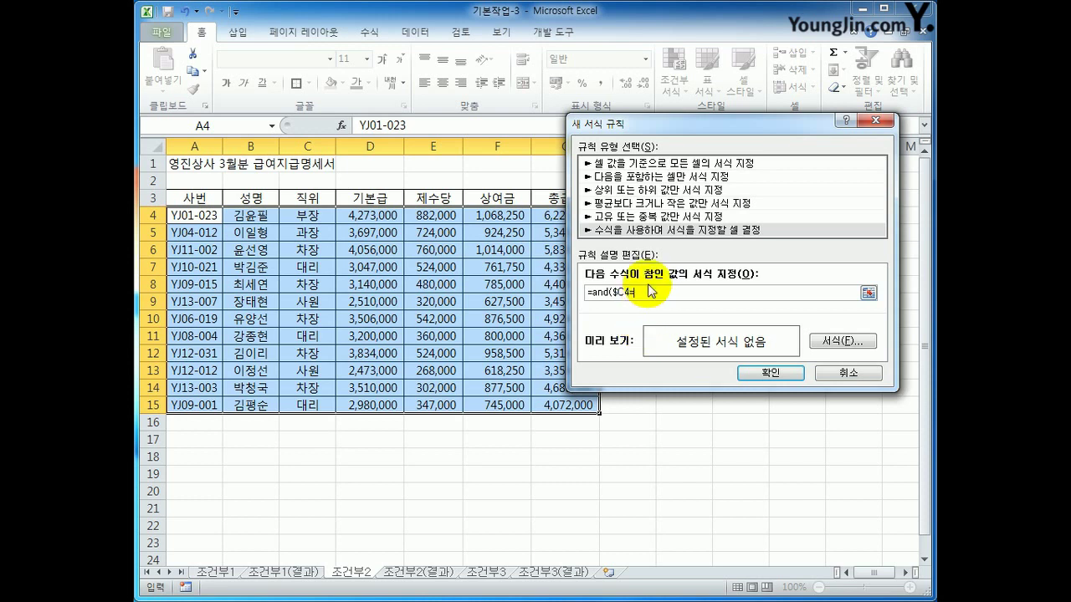
type("\"차장\"")
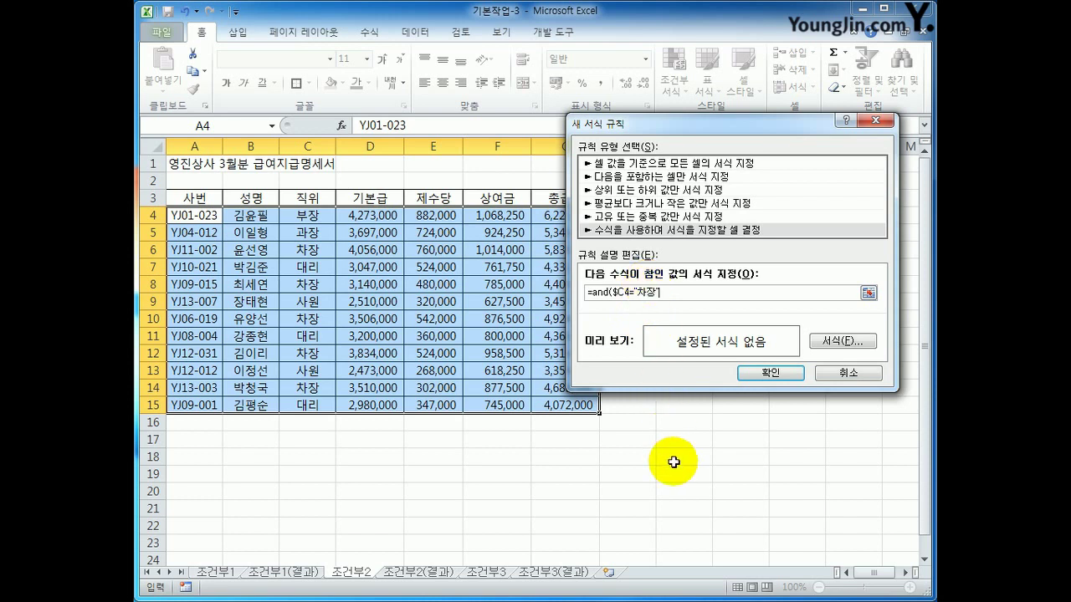
Add the second AND condition $G4<5000000 with only the column absolute, and close the formula's parenthesis.
type(",")
left_click(555, 216)
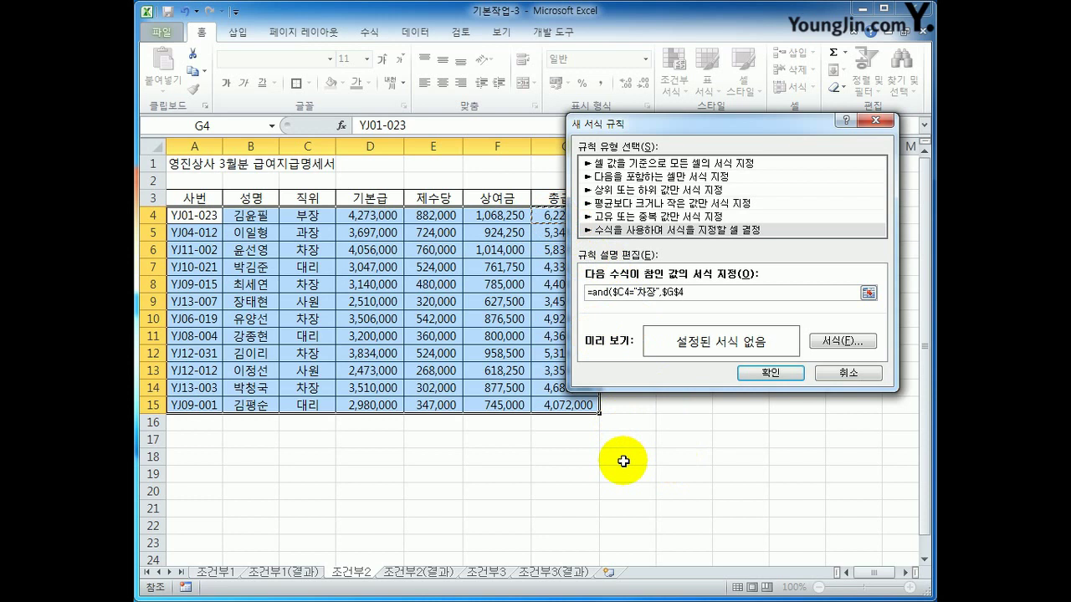
left_click(675, 294)
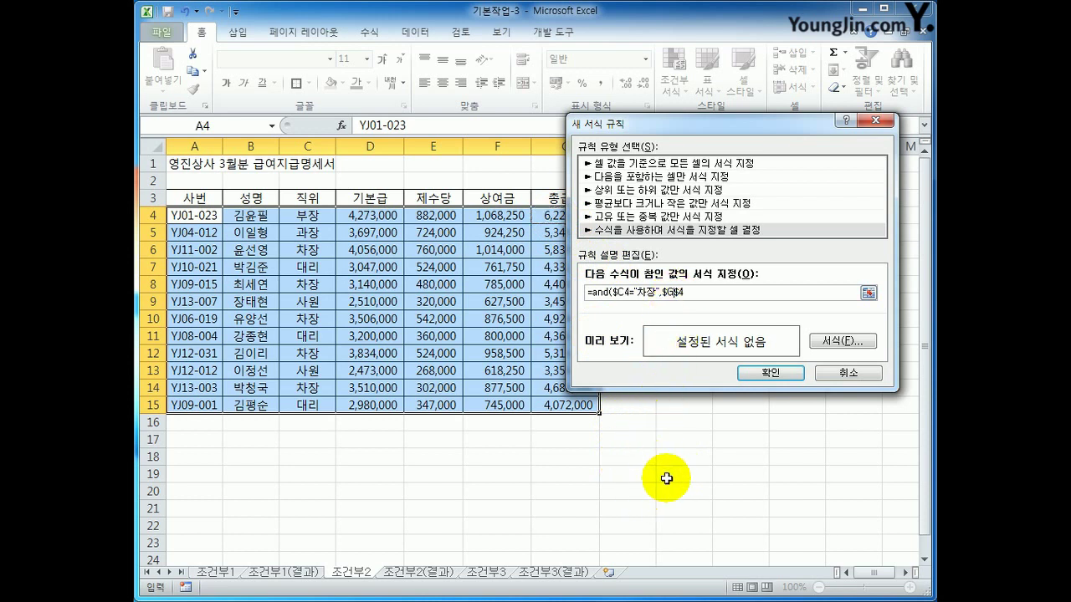
key("BackSpace")
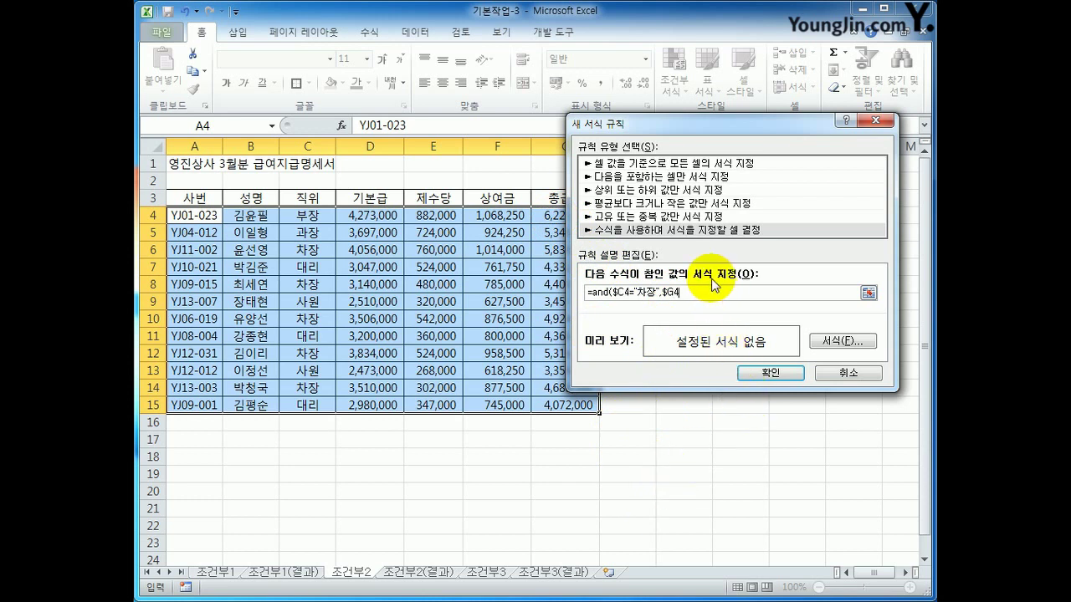
type("<5000000")
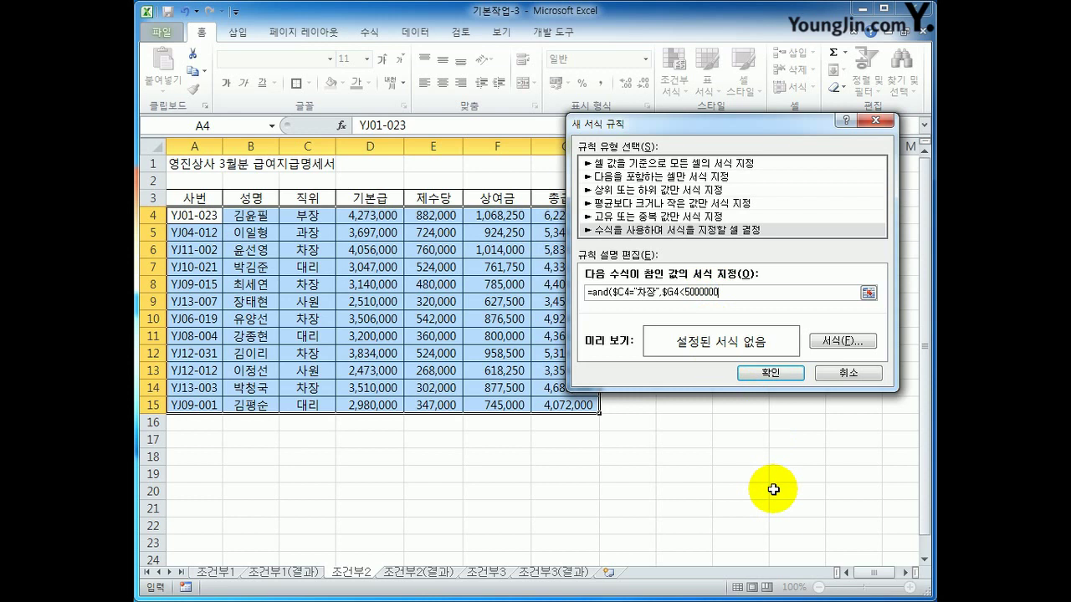
type(")")
Set the rule's font to standard red and bold (굵게), apply the rule, and deselect the table.
left_click(828, 346)
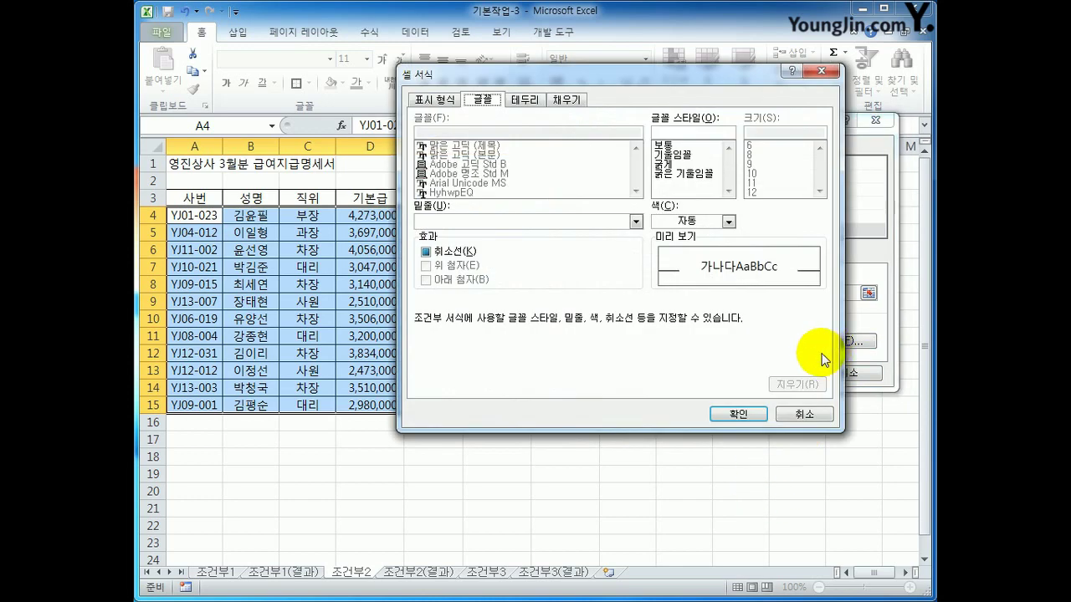
left_click(727, 218)
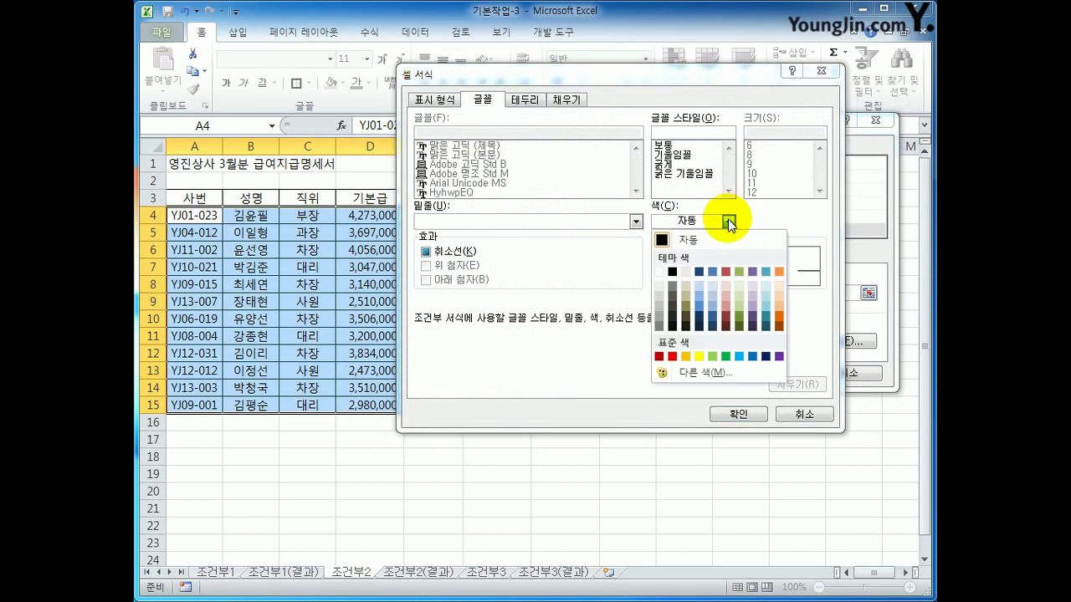
left_click(673, 357)
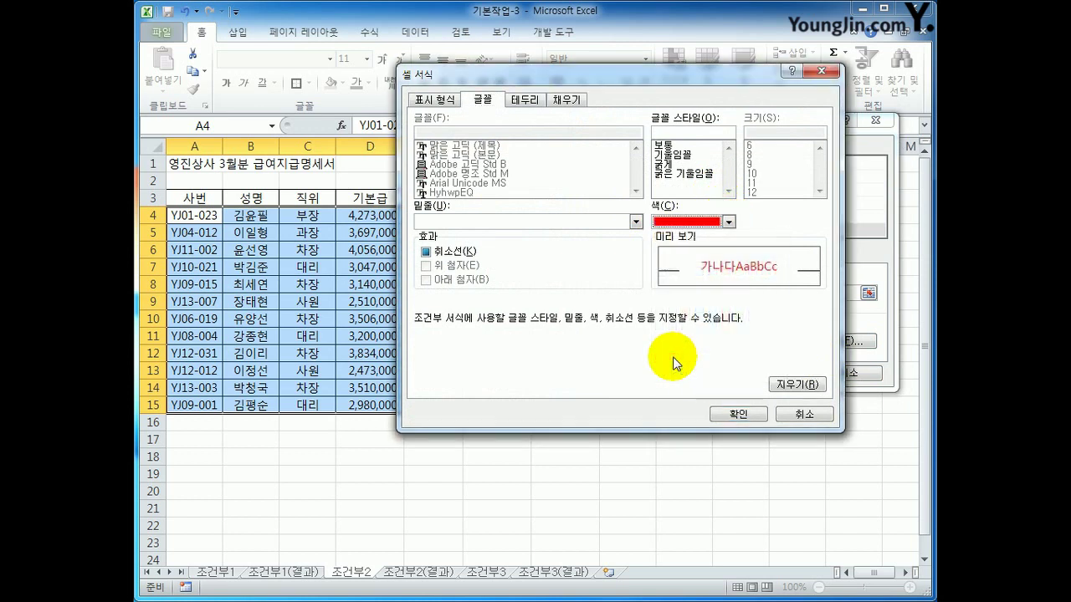
left_click(684, 165)
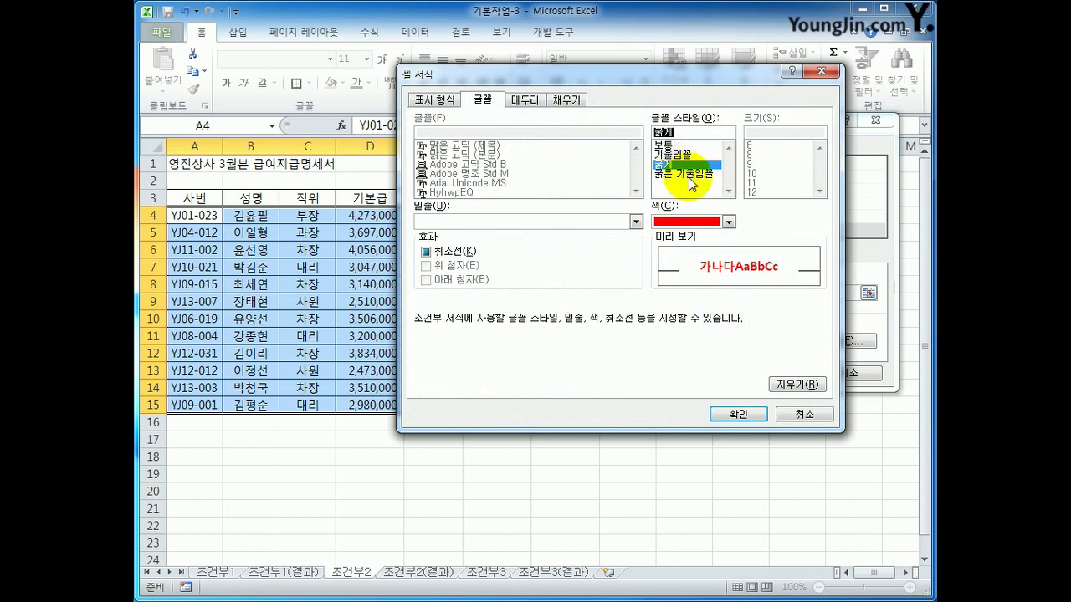
left_click(740, 415)
left_click(752, 377)
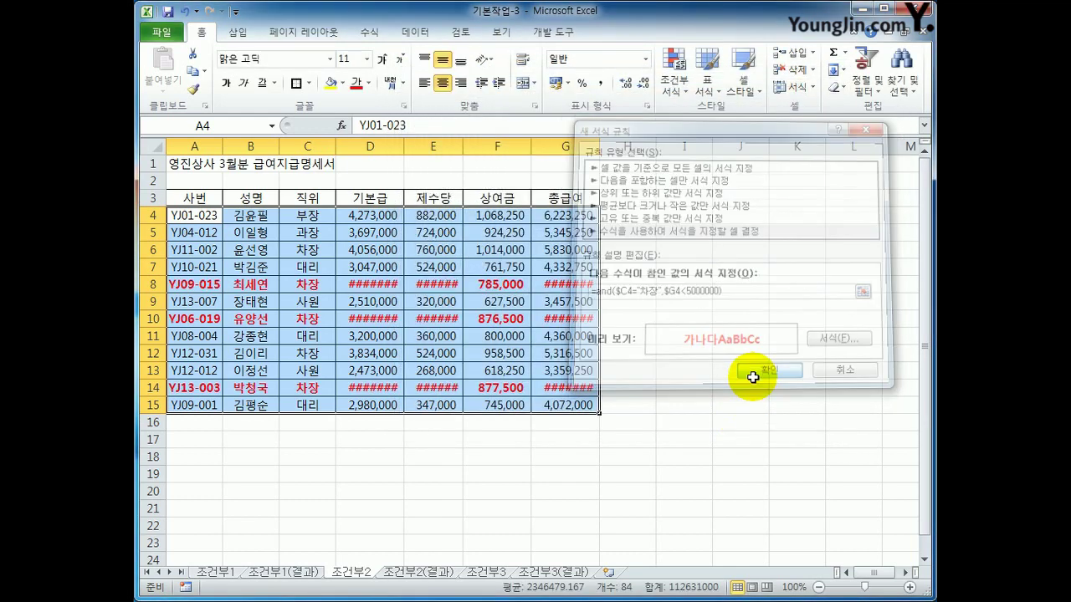
left_click(751, 403)
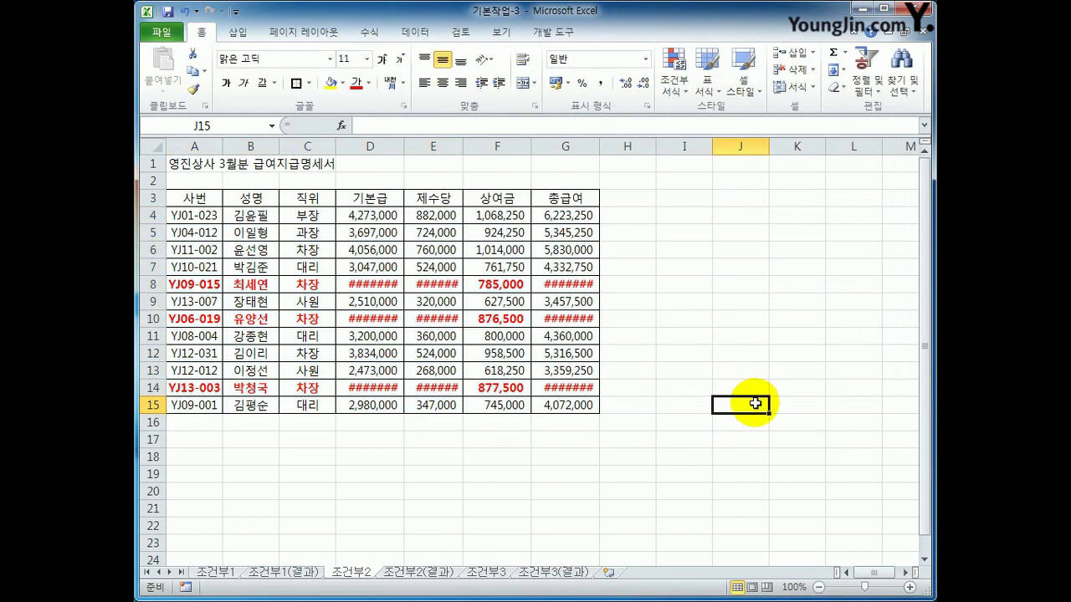
Auto-fit the widths of columns D, E and G to their contents.
double_click(404, 145)
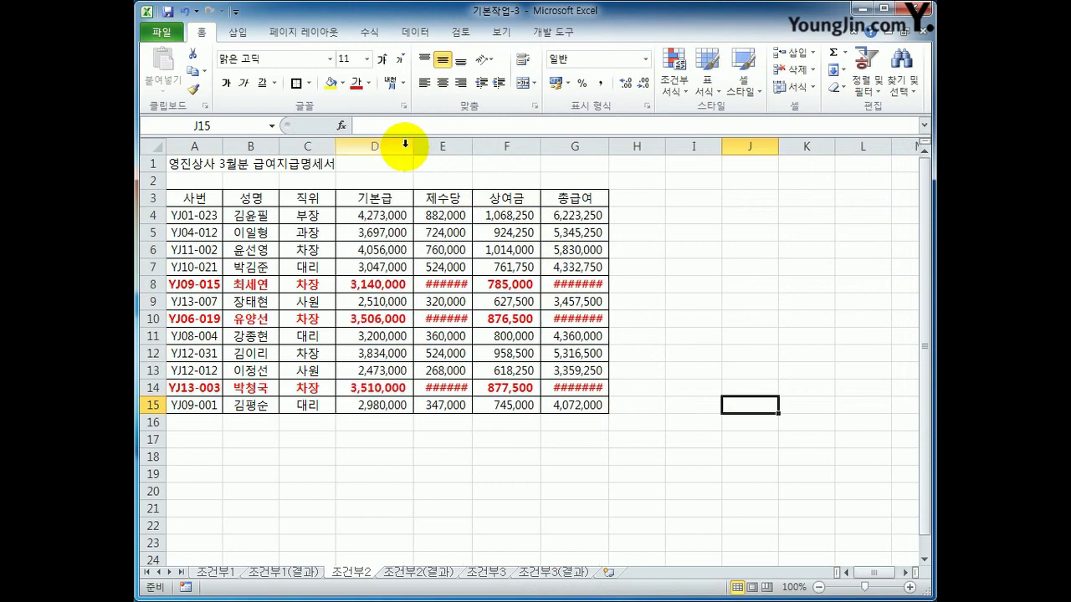
double_click(472, 146)
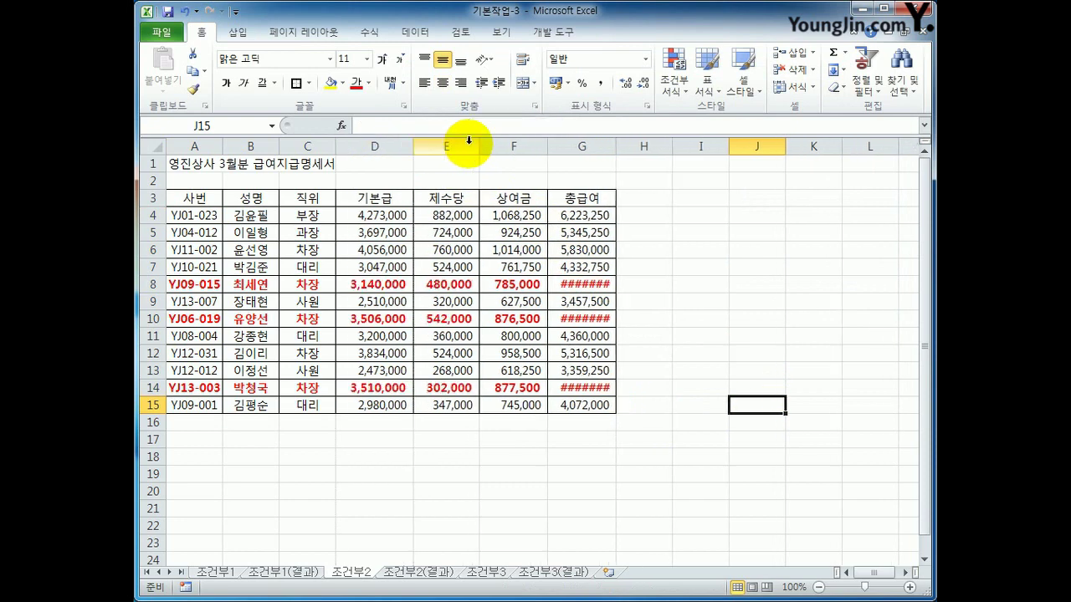
left_click(617, 148)
left_click(614, 147)
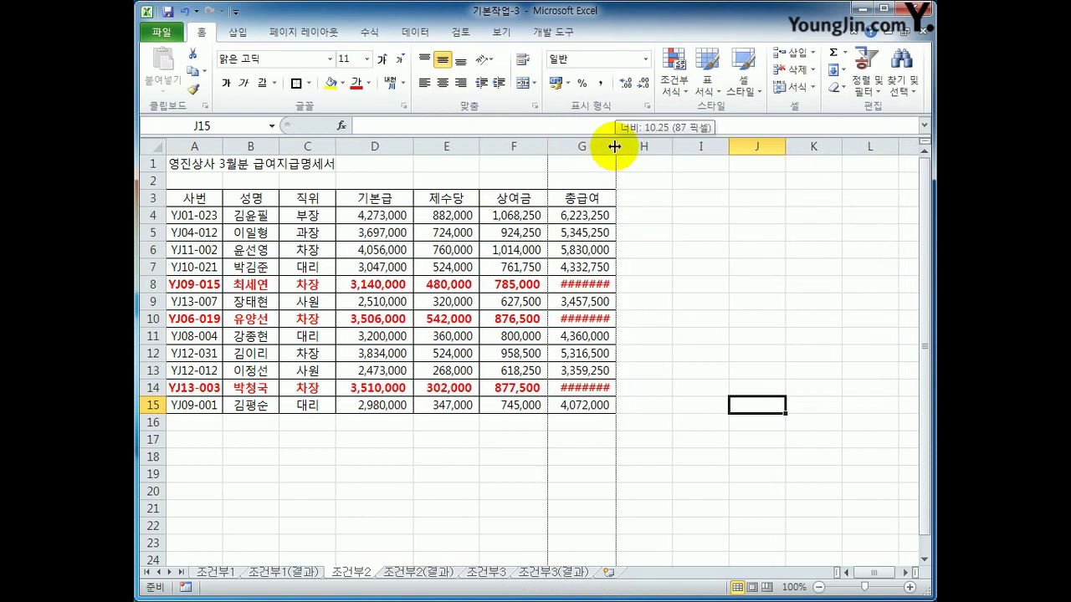
double_click(615, 146)
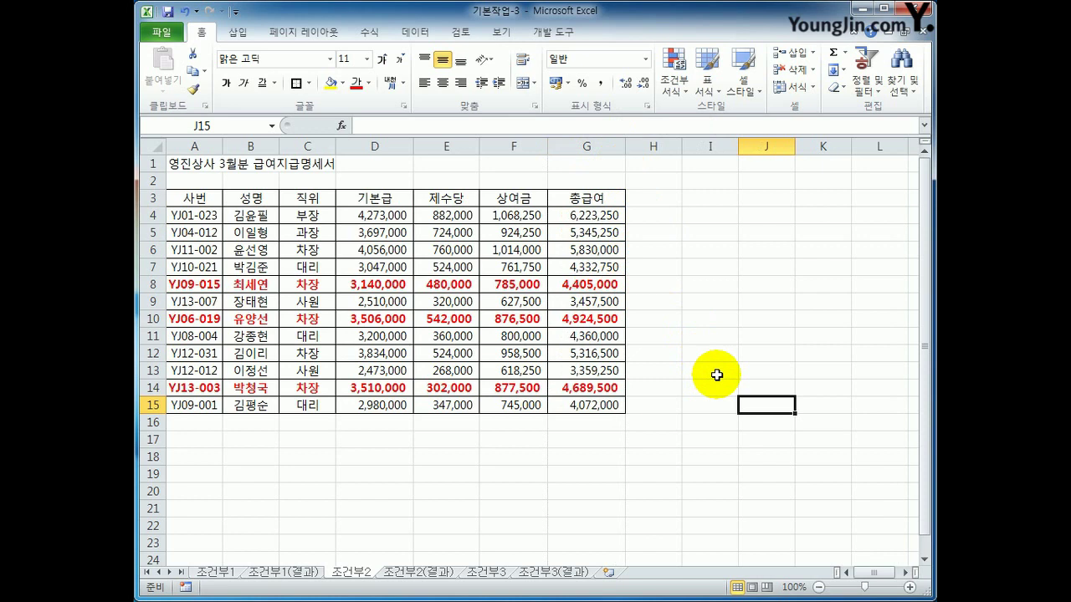
Compare the formatted table on 조건부2 with the 조건부2(결과) sheet.
left_click(428, 575)
left_click(362, 575)
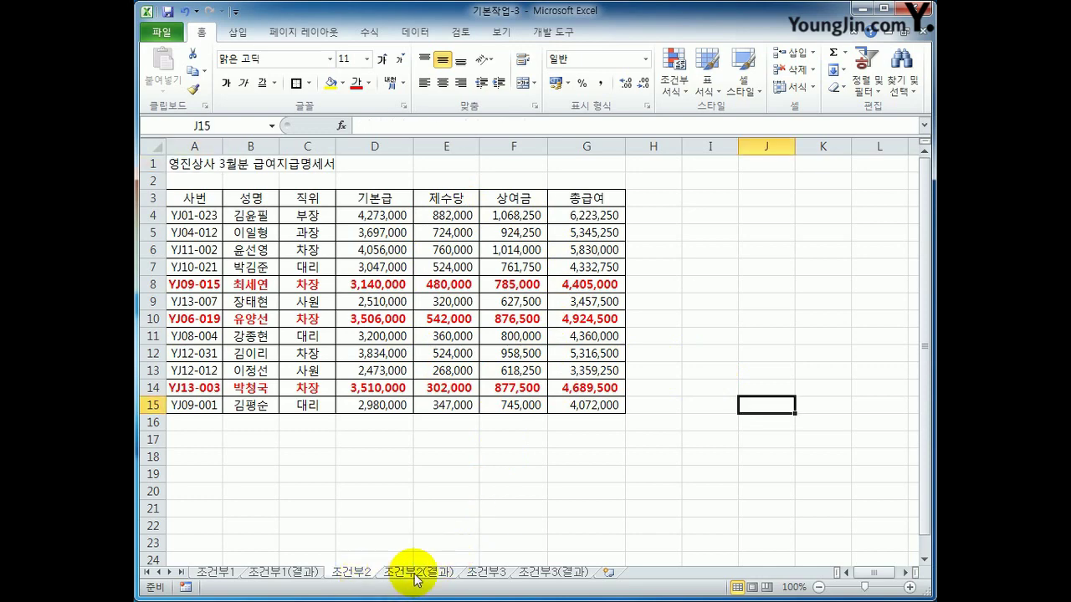
left_click(416, 576)
On the 조건부3 sheet, start a new formula-based conditional formatting rule for A4:F14.
left_click(497, 575)
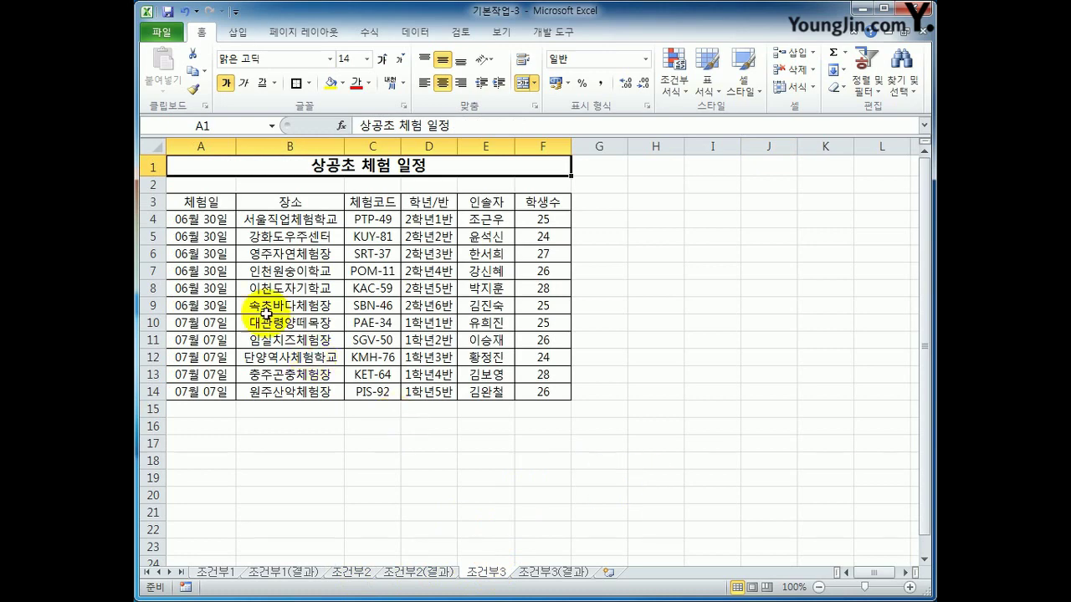
left_click_drag(205, 220, 544, 391)
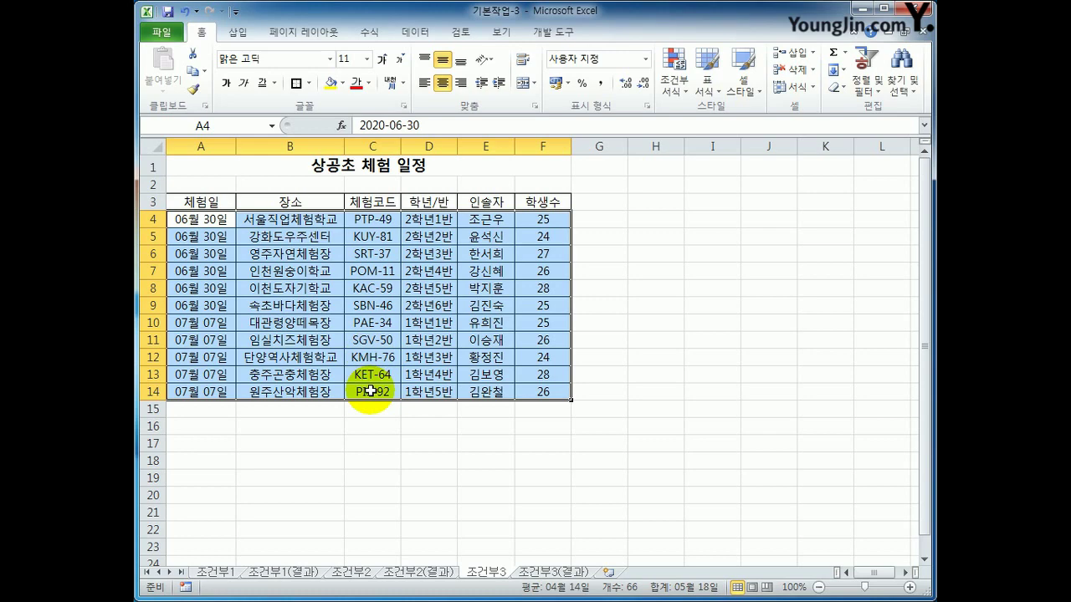
left_click(671, 90)
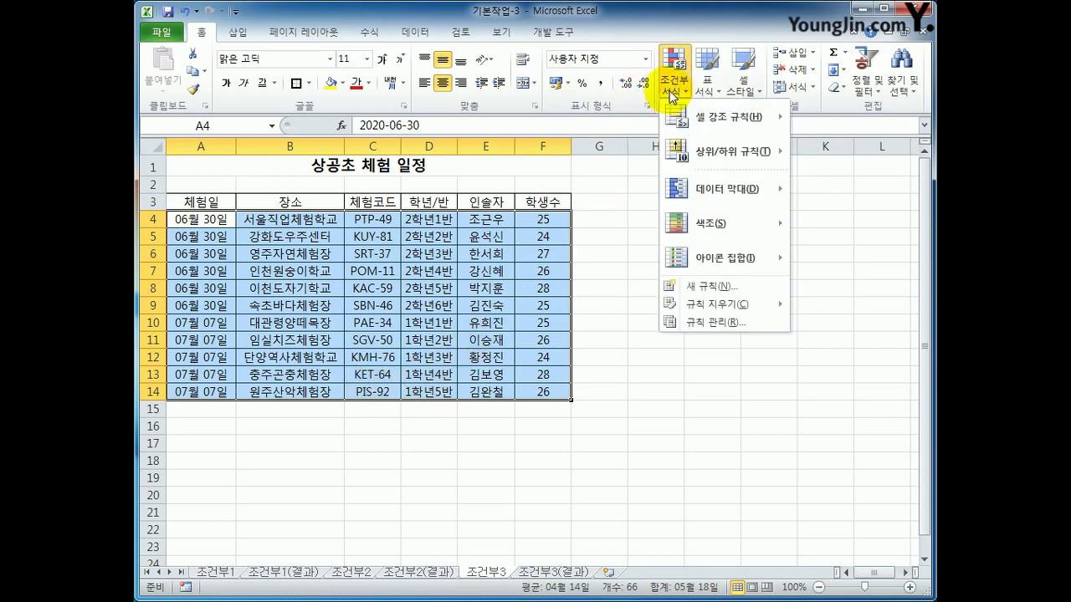
left_click(708, 291)
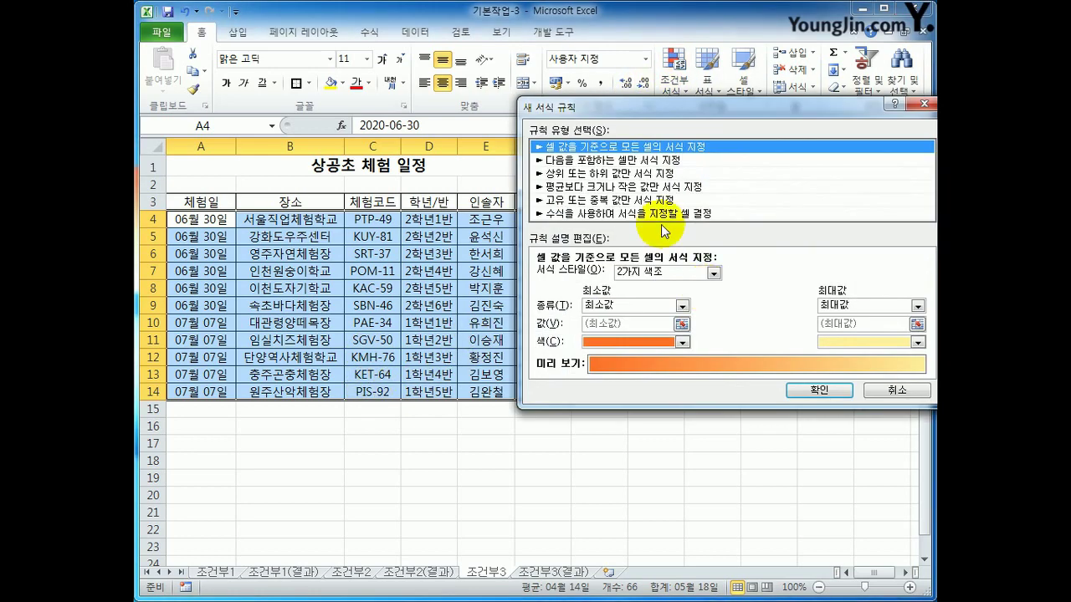
left_click_drag(629, 110, 558, 136)
left_click(613, 242)
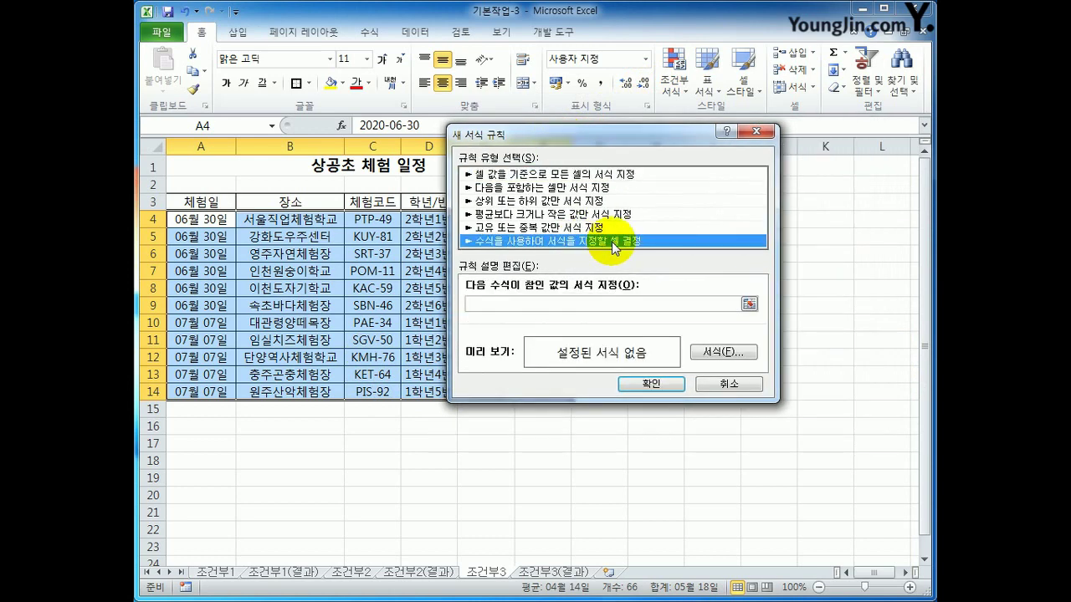
Begin the rule formula with =or(left($C4,1)="P", keeping only the column of the C4 reference absolute.
left_click(583, 303)
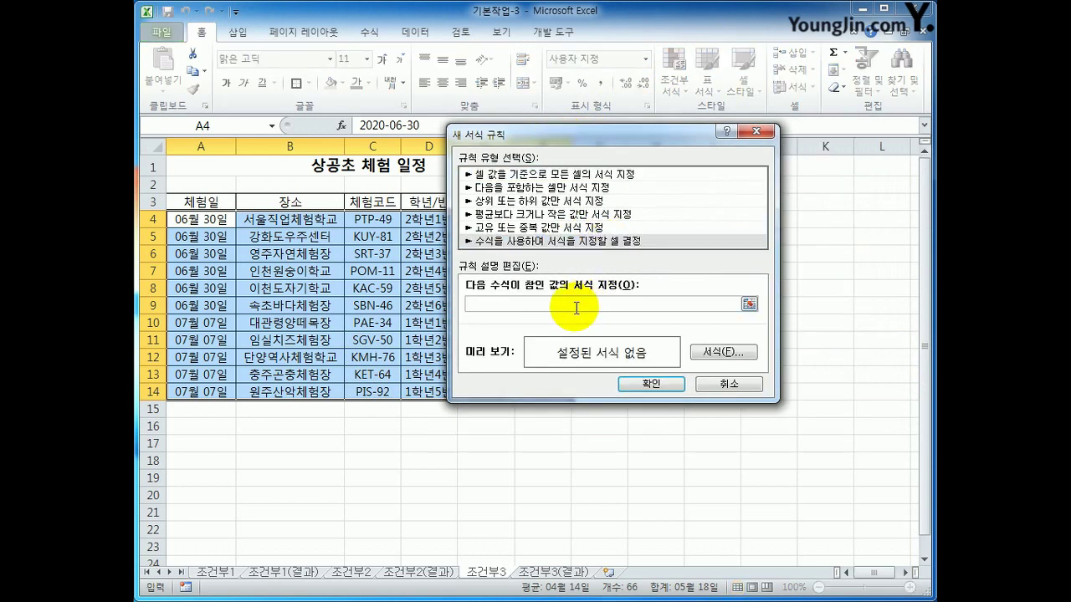
type("ㅓ")
type("or(")
type("left(")
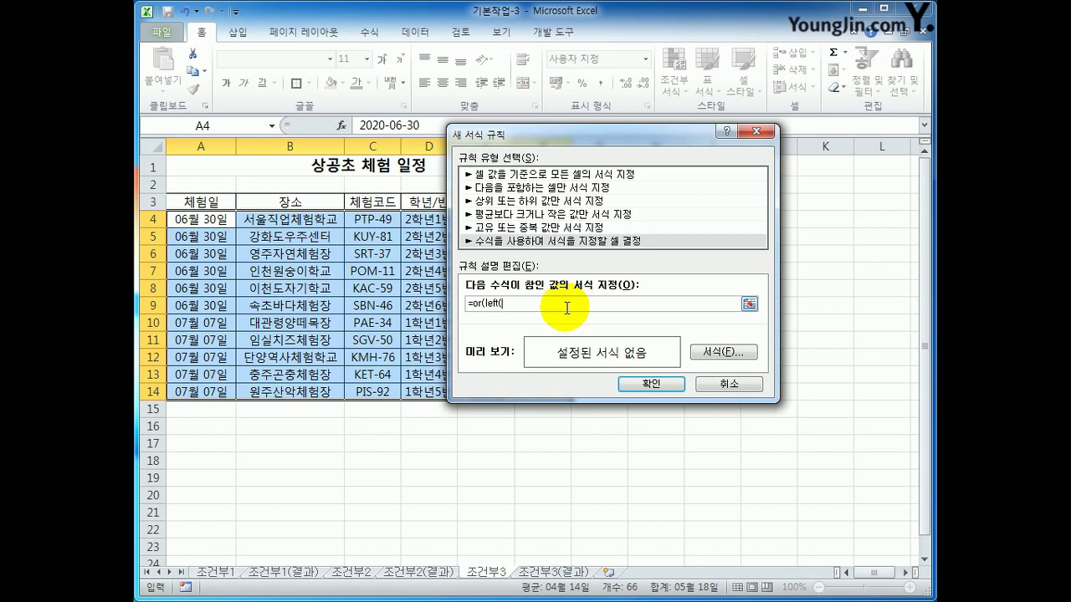
left_click(373, 222)
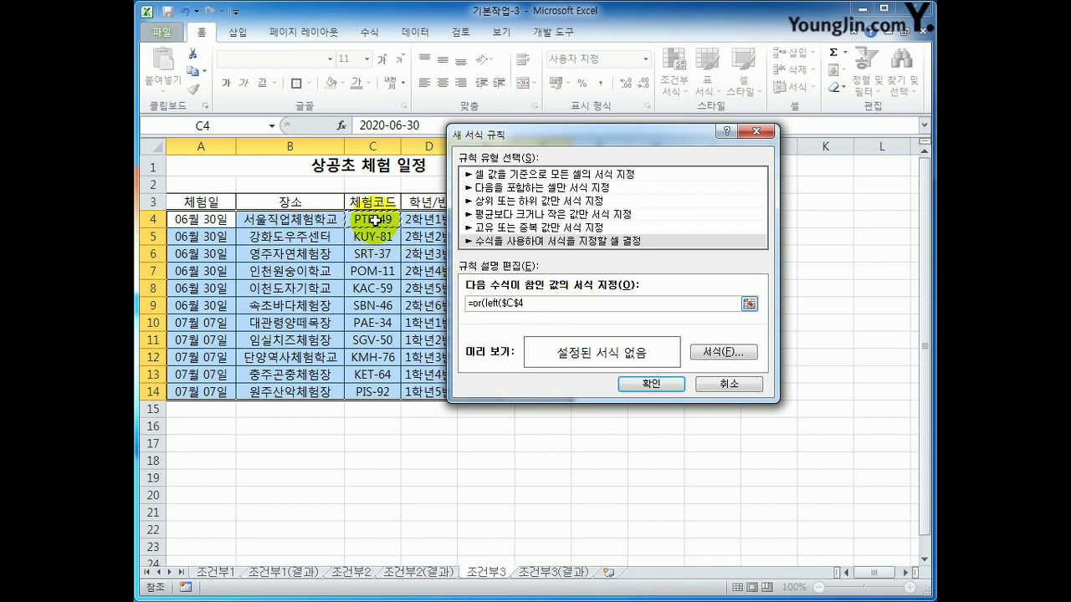
left_click(517, 303)
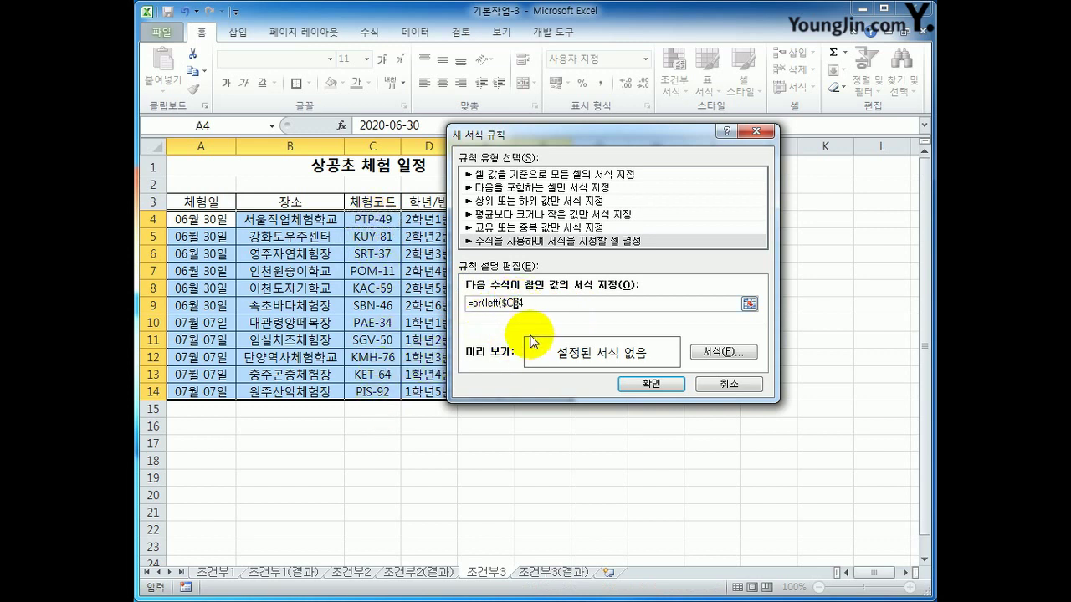
key("BackSpace")
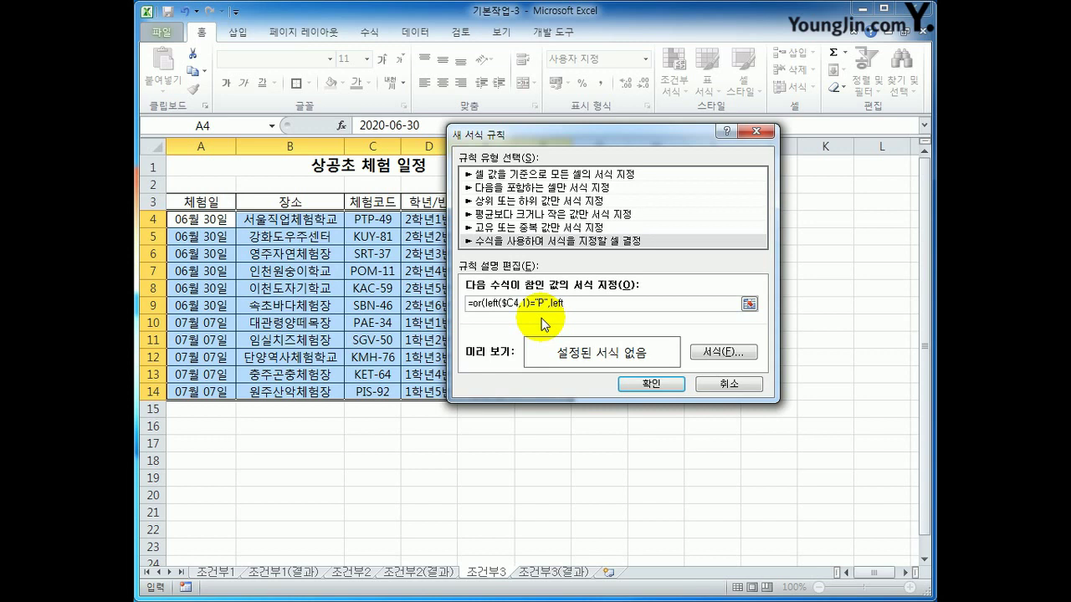
Complete the rule formula as =or(left($C4,1)="P",left($C4,1)="S"), keeping only the column of the second C4 reference absolute.
left_click(386, 222)
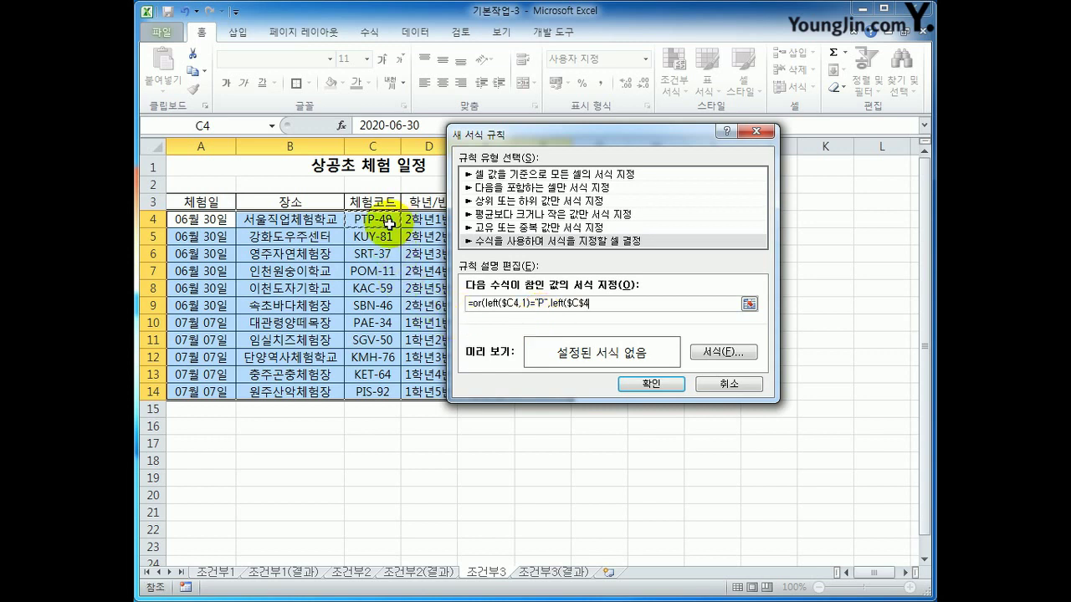
left_click(585, 303)
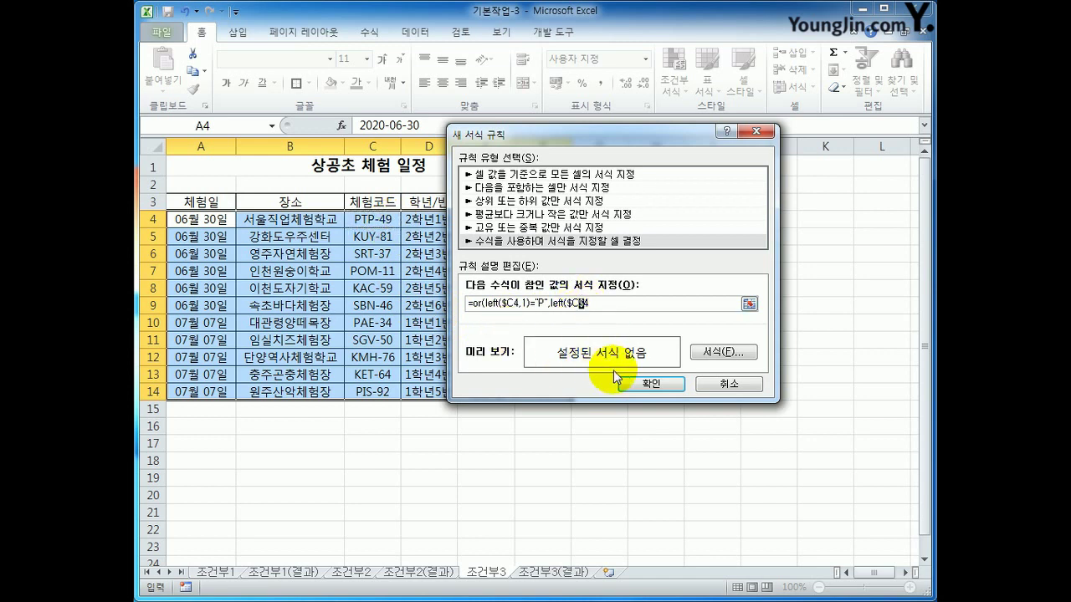
key("BackSpace")
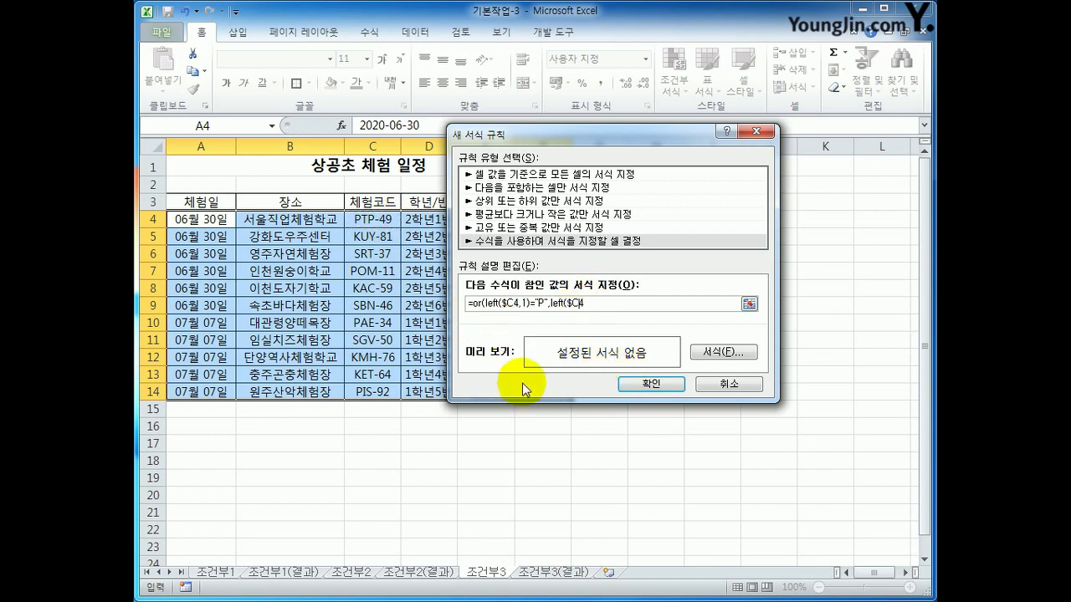
type(",")
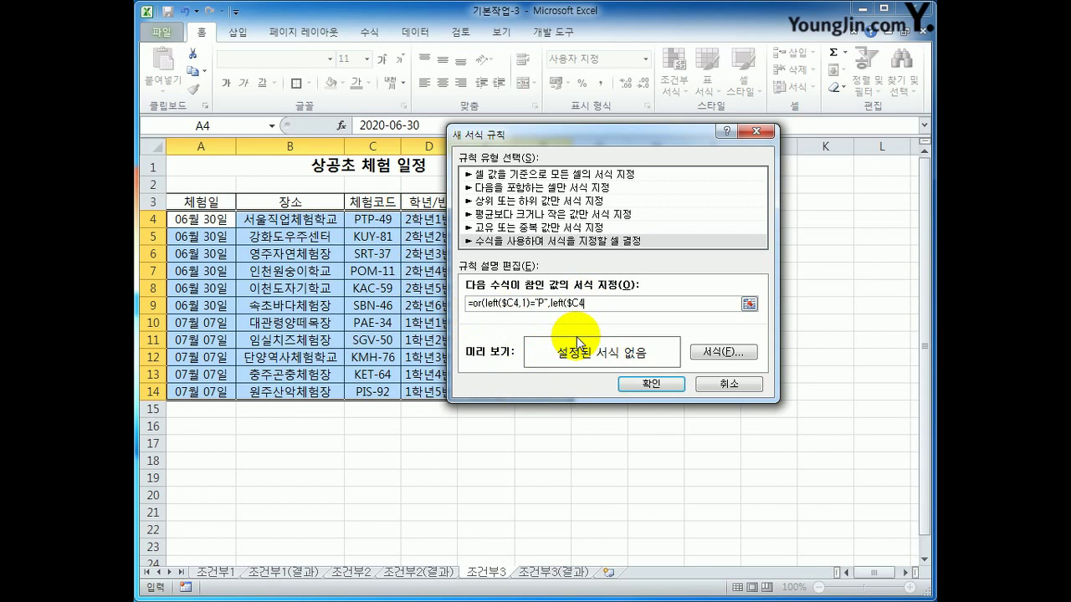
type("1)=\"S")
type("\")")
Give the rule a standard green background fill and apply it to the selected table rows.
left_click(711, 352)
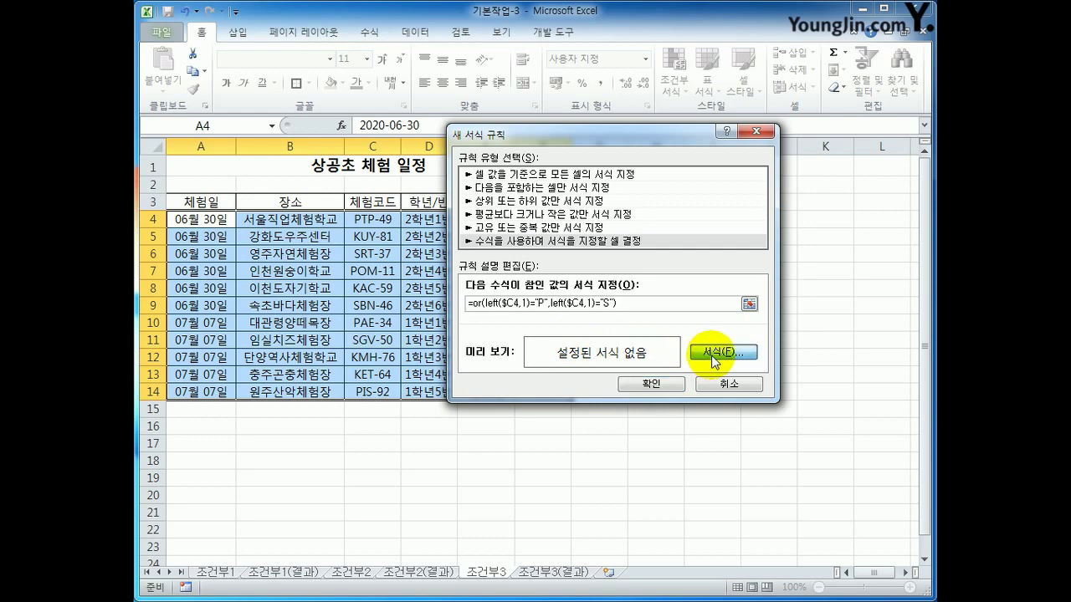
left_click_drag(701, 64, 471, 88)
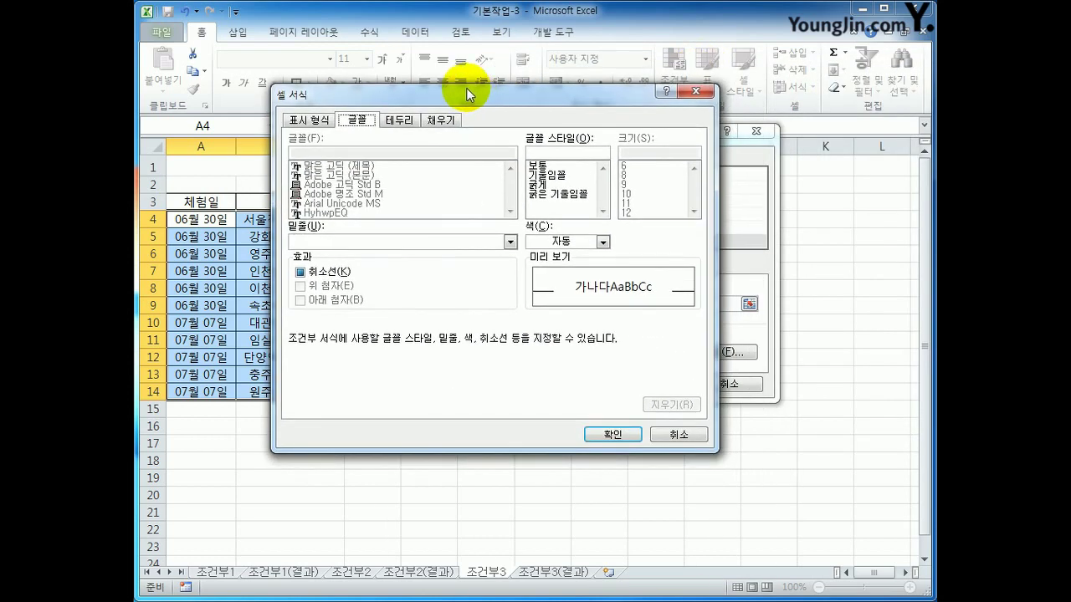
left_click(433, 122)
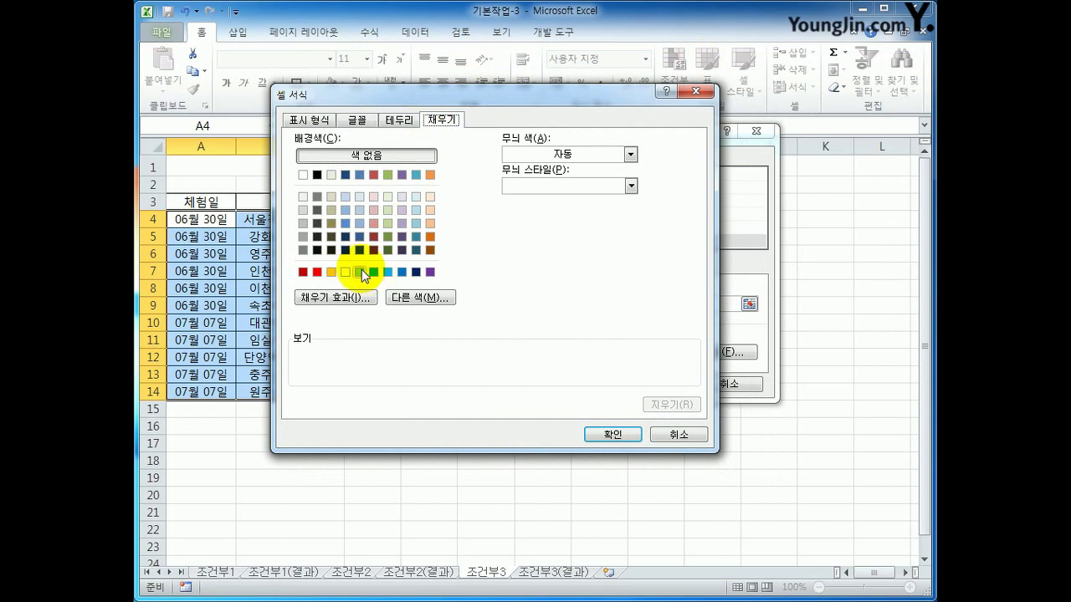
left_click(356, 119)
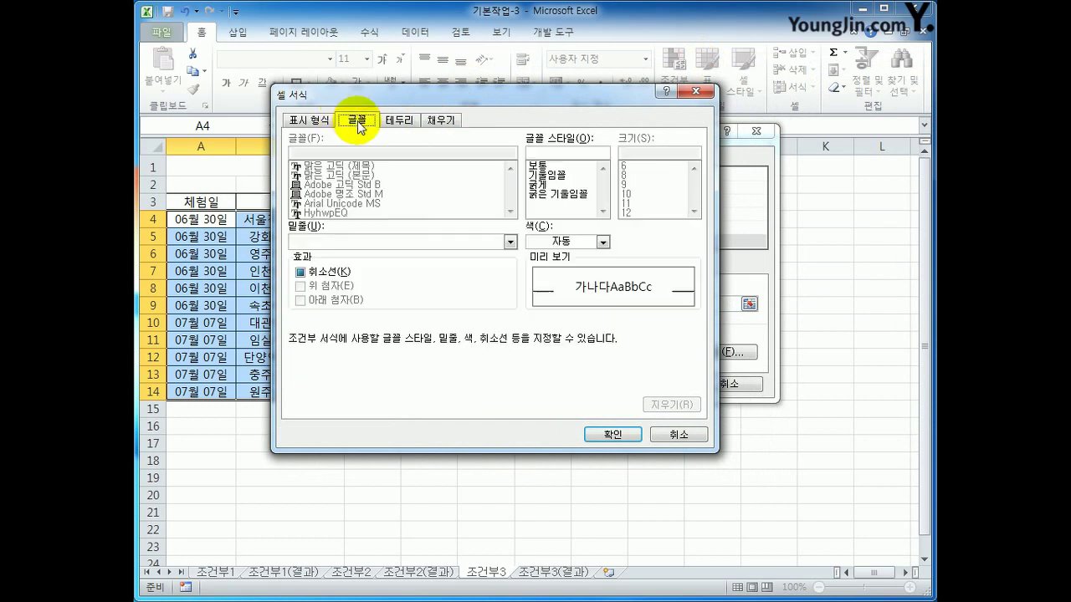
left_click(603, 242)
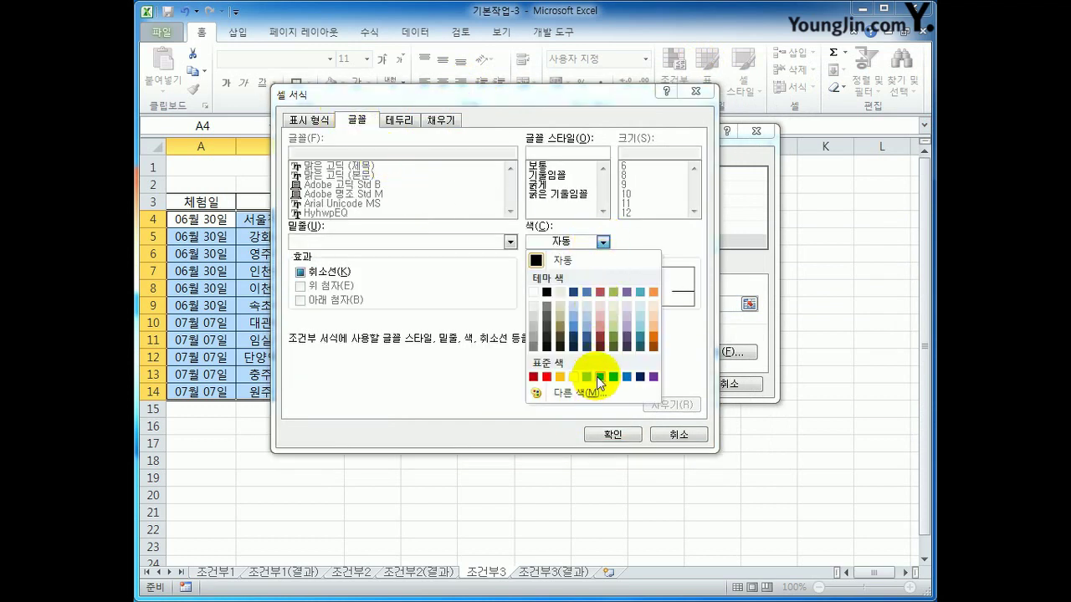
left_click(441, 119)
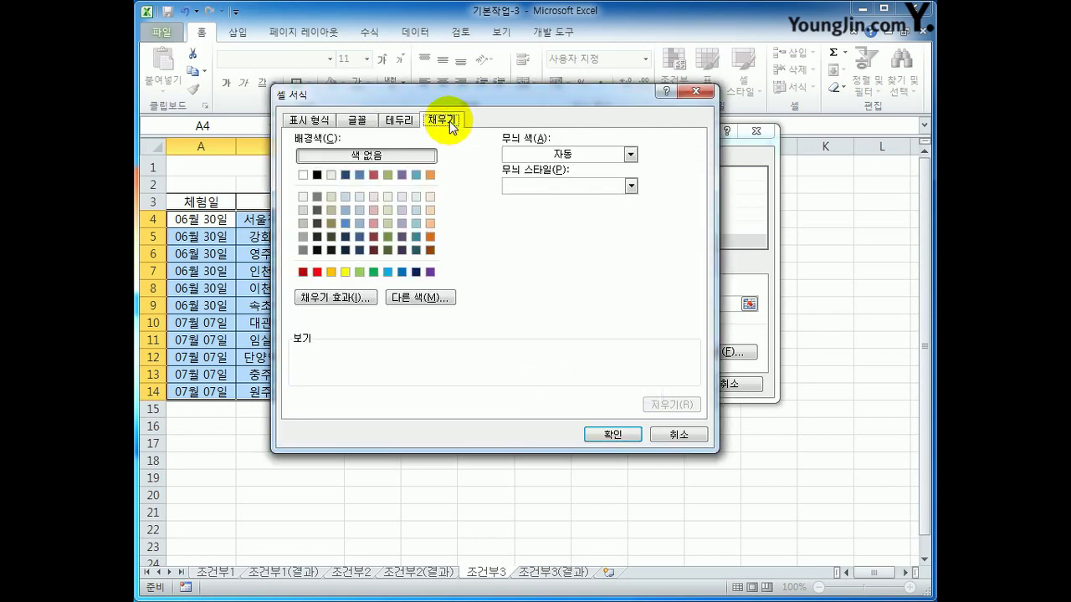
left_click(373, 273)
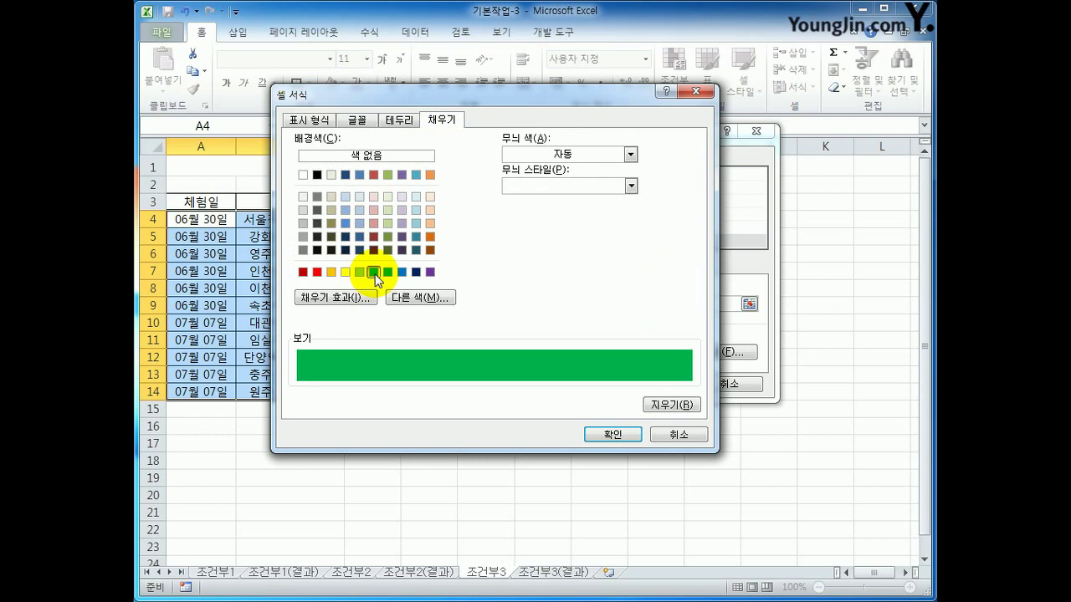
left_click(627, 435)
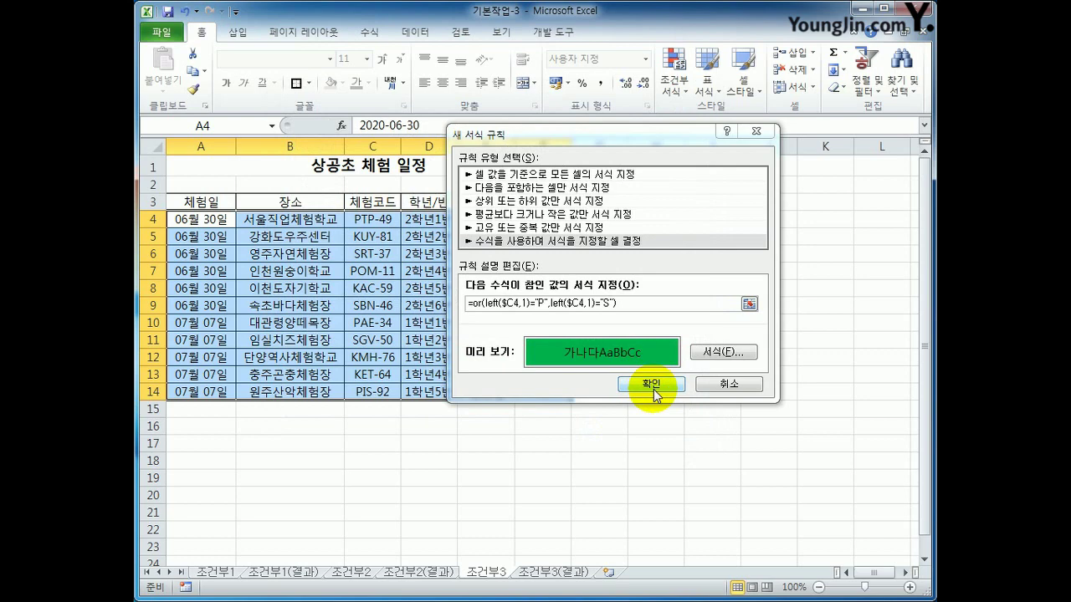
left_click(653, 389)
left_click(687, 440)
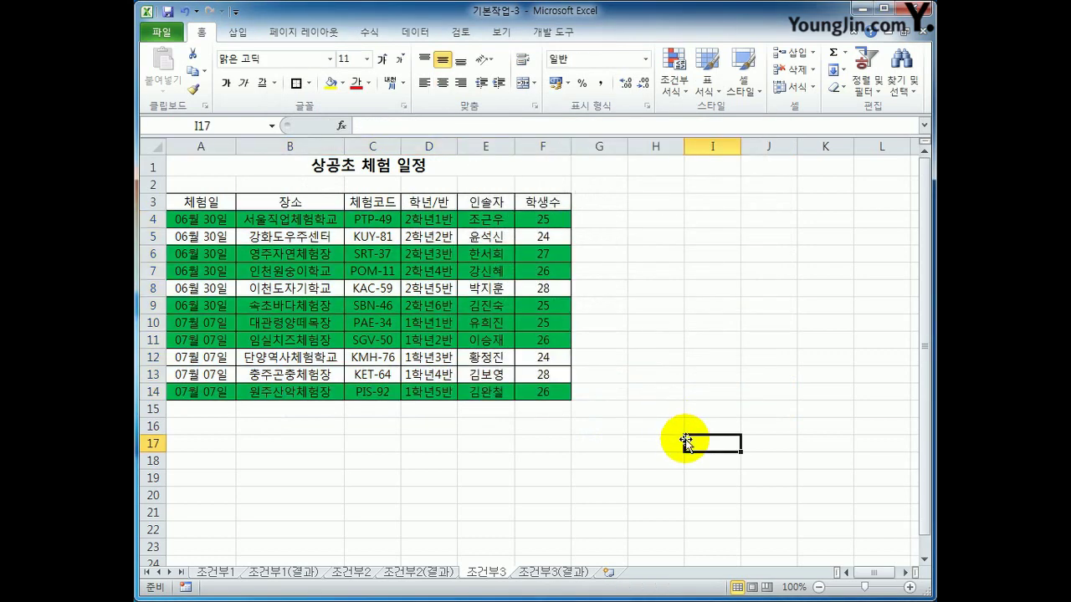
Check the 체험코드 values of the highlighted rows against the rule's first-letter condition.
left_click(361, 219)
left_click(368, 254)
left_click(368, 271)
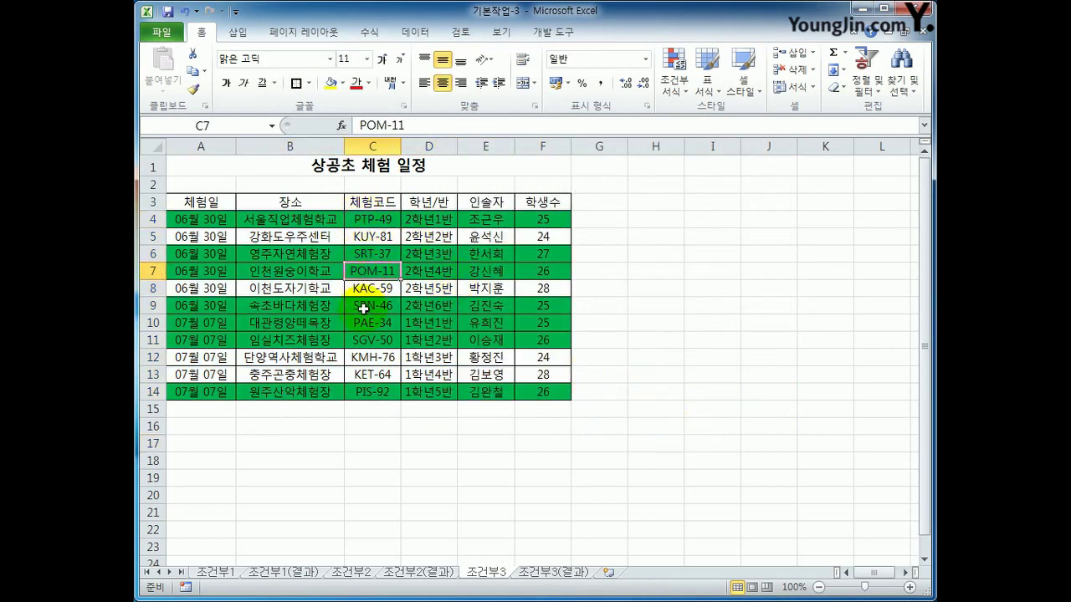
left_click(363, 309)
left_click(366, 322)
left_click(368, 340)
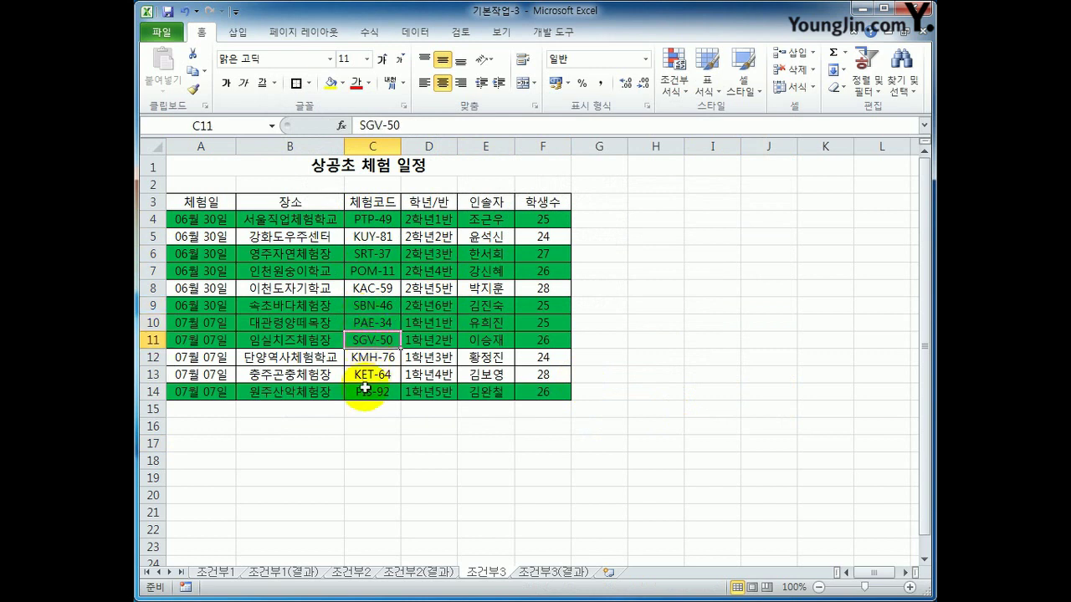
left_click(366, 389)
left_click(633, 458)
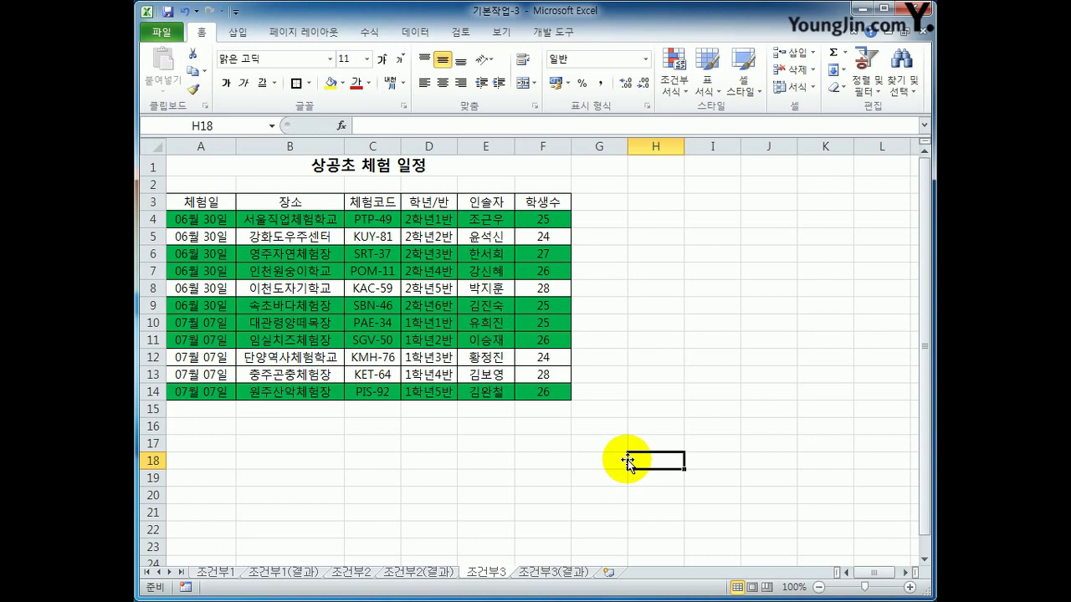
Clear the conditional formatting rules from the entire 조건부3 sheet and undo the clearing.
left_click(681, 90)
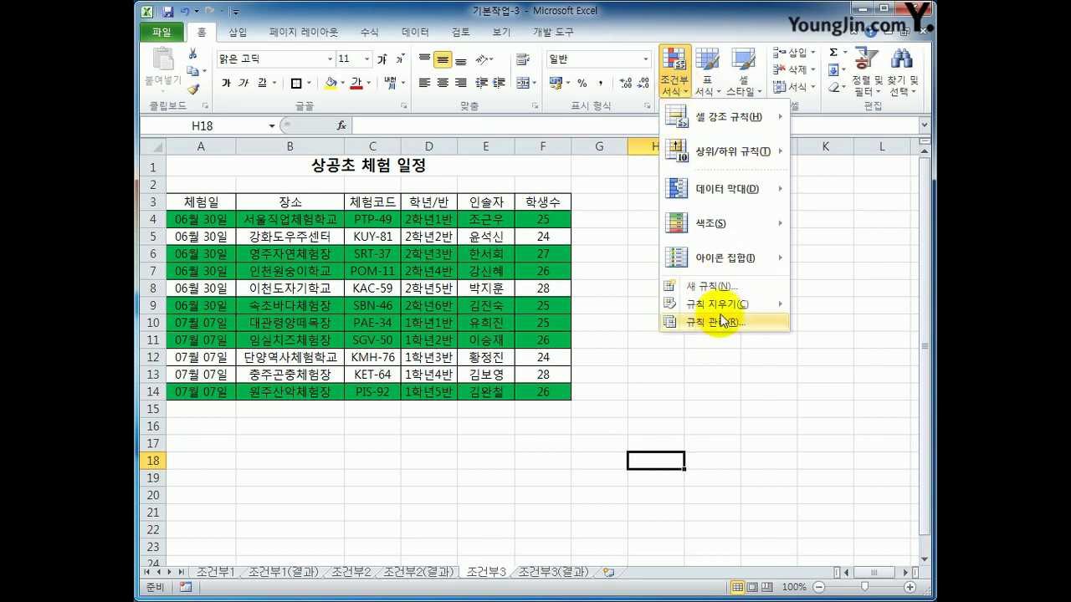
mouse_move(722, 308)
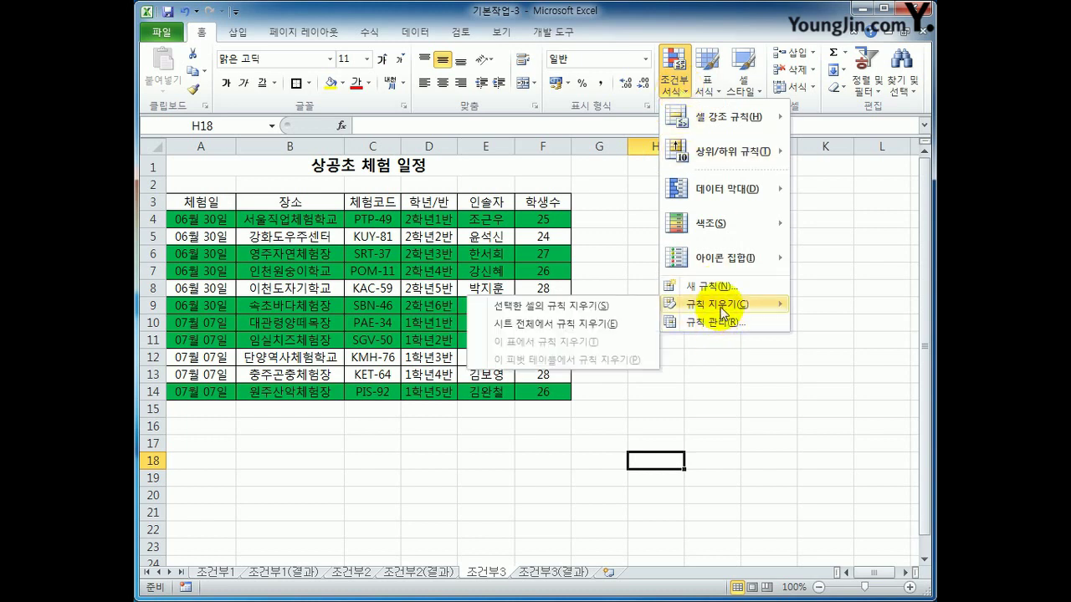
left_click(577, 326)
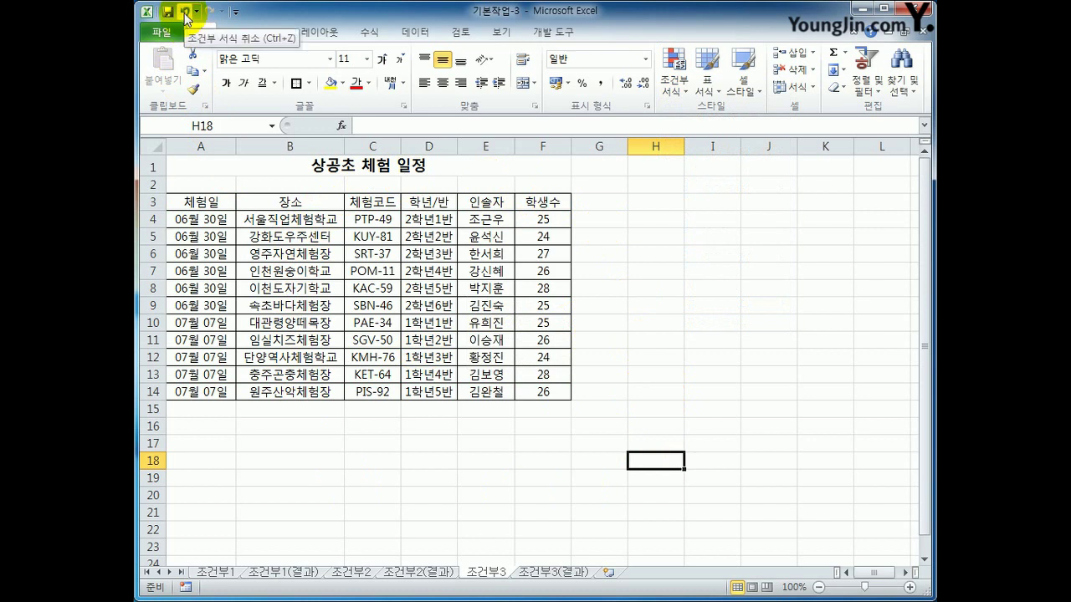
left_click(185, 14)
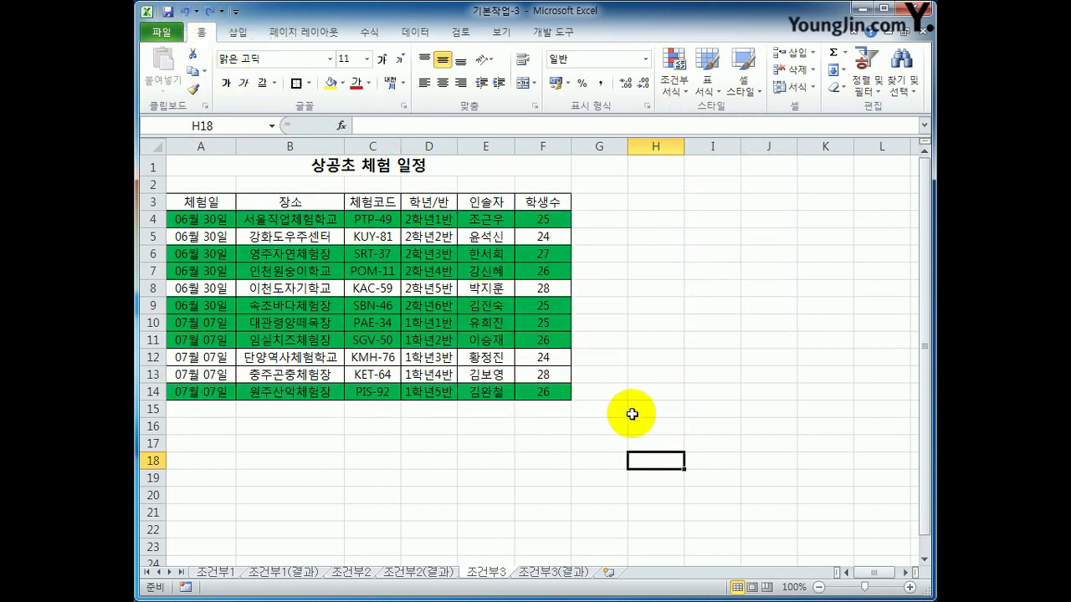
Review the formula and fill format of the existing conditional formatting rule for A4:F14 in the rules manager.
left_click_drag(200, 221, 534, 398)
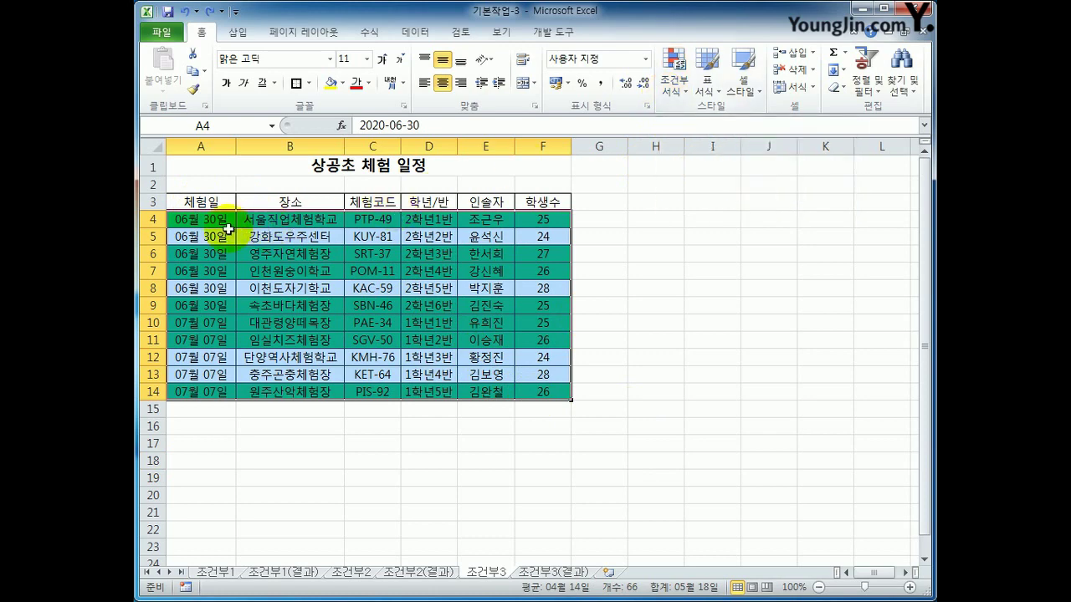
left_click_drag(203, 222, 544, 389)
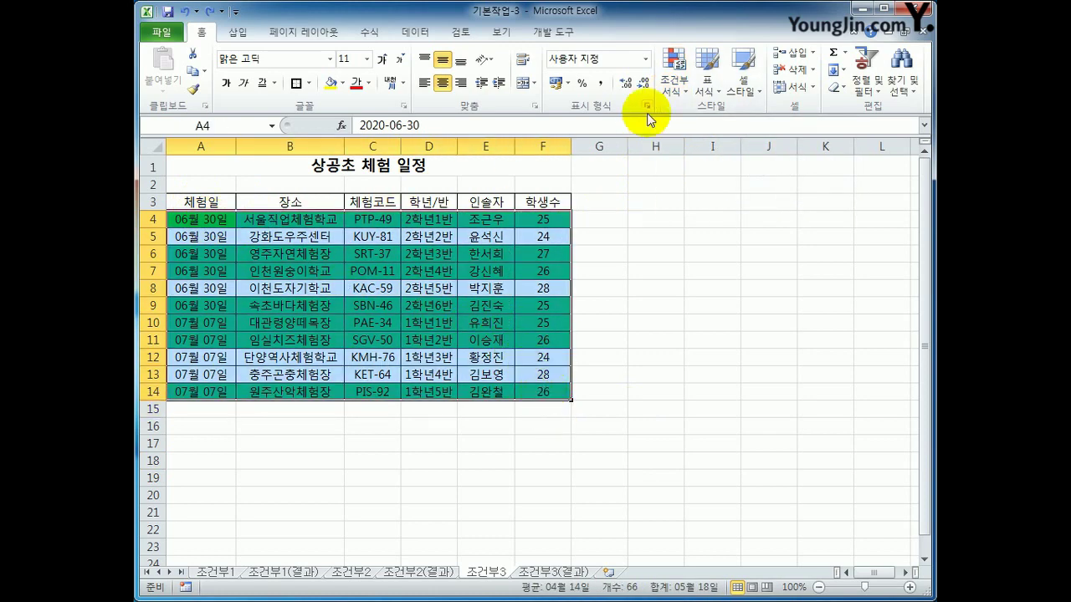
left_click(673, 74)
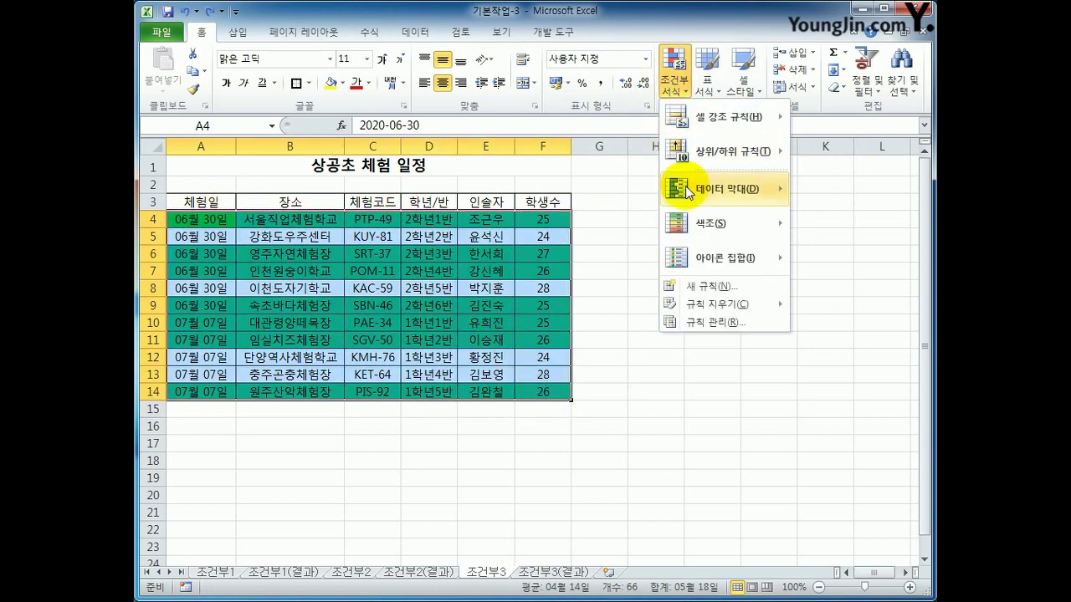
left_click(712, 320)
left_click(534, 251)
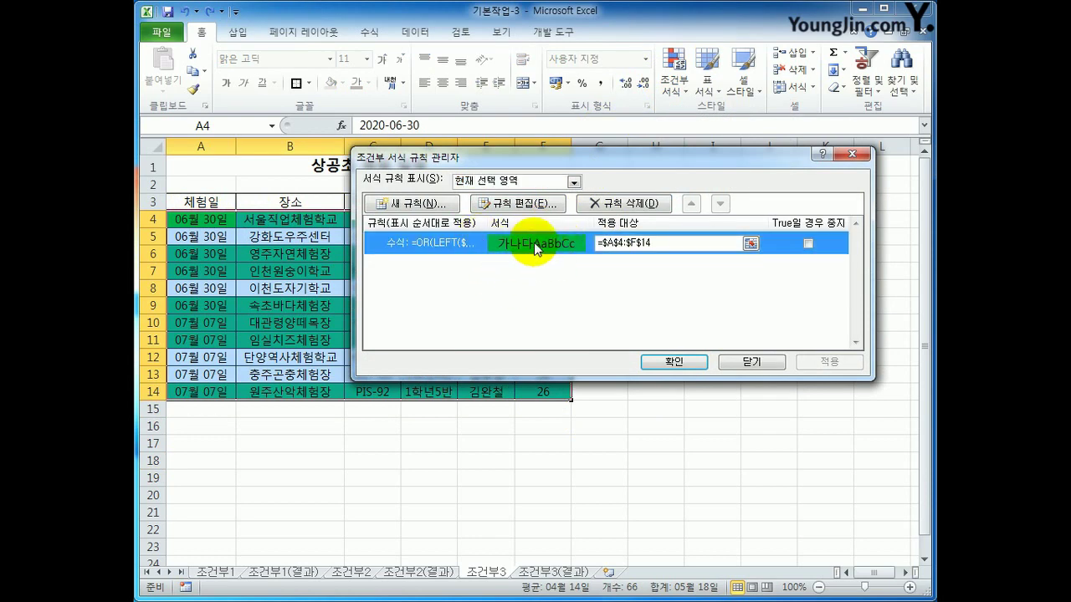
left_click(530, 207)
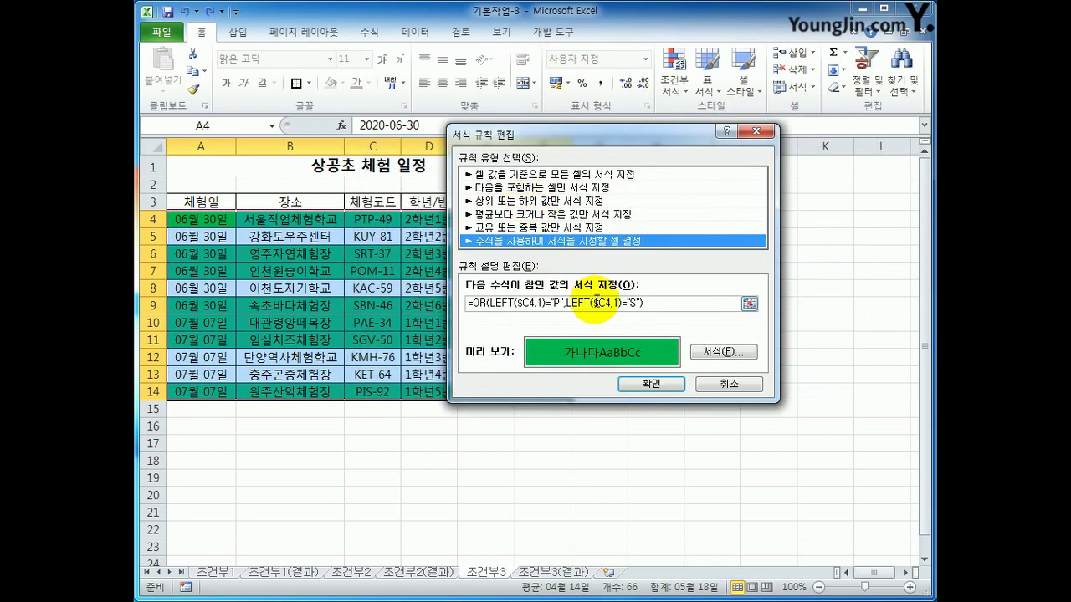
left_click_drag(657, 303, 455, 303)
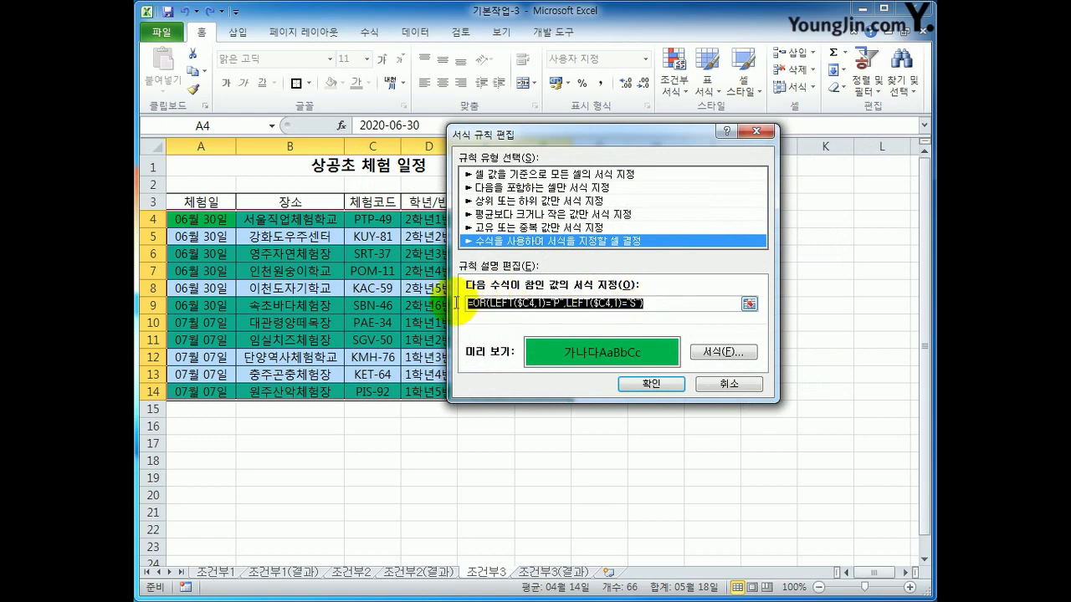
left_click(723, 351)
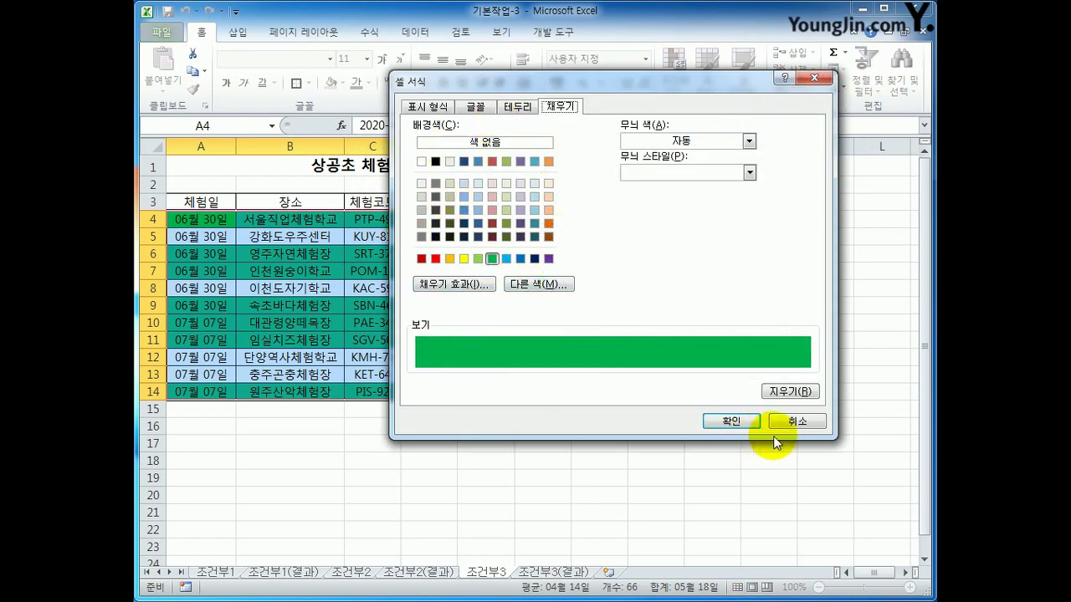
left_click(791, 425)
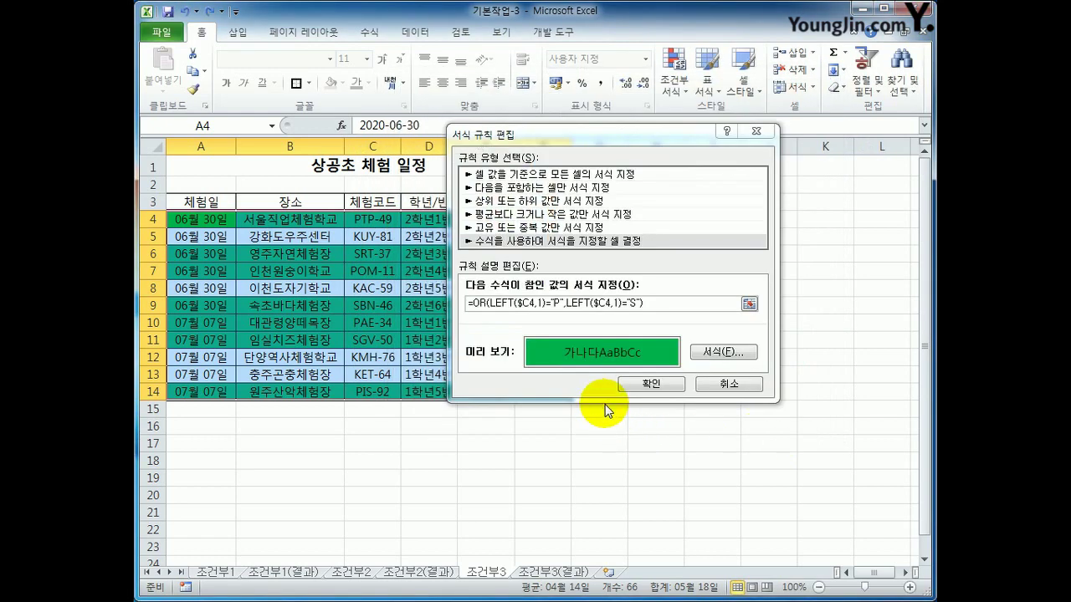
left_click(659, 384)
left_click(684, 367)
left_click(670, 440)
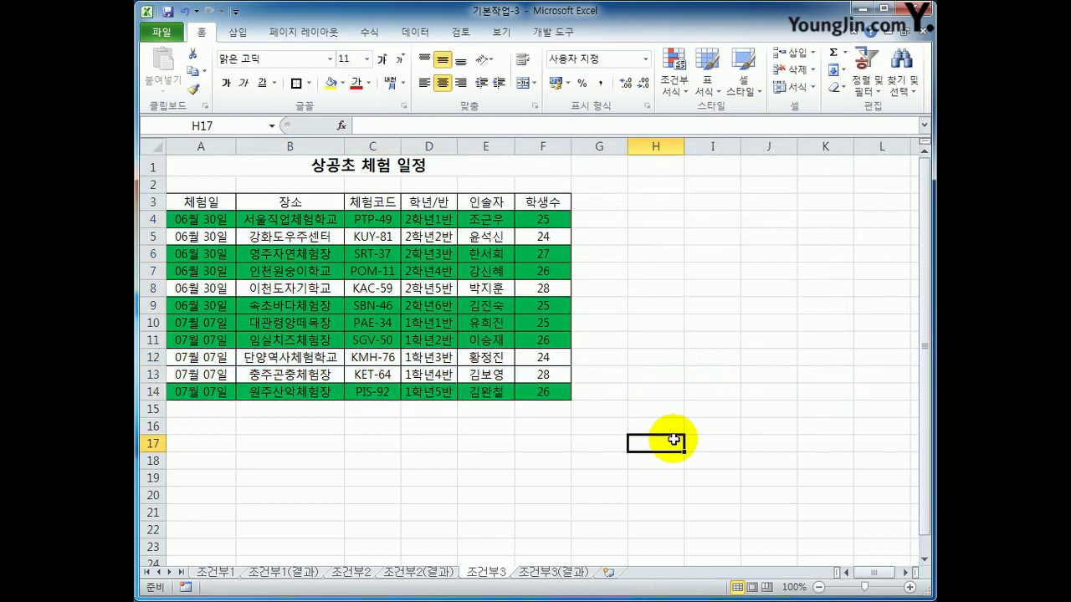